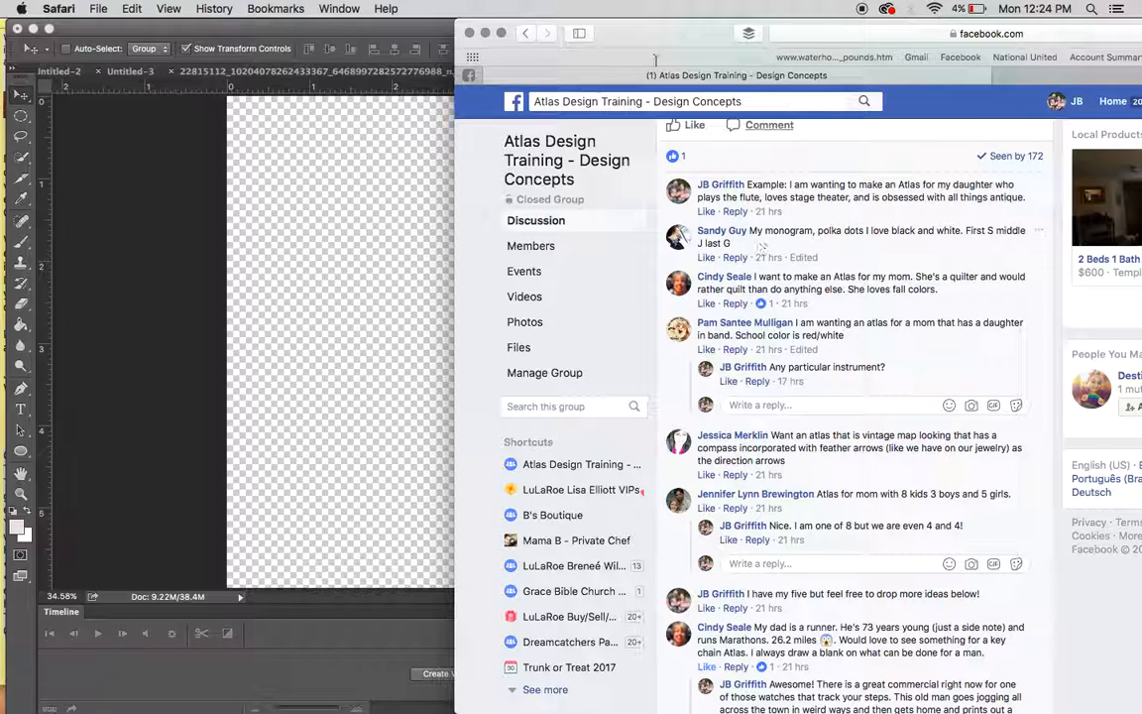
Switch from the browser to Photoshop and show the striped Background and Background copy layers
{"action": "left_click", "coordinate": [485, 33]}
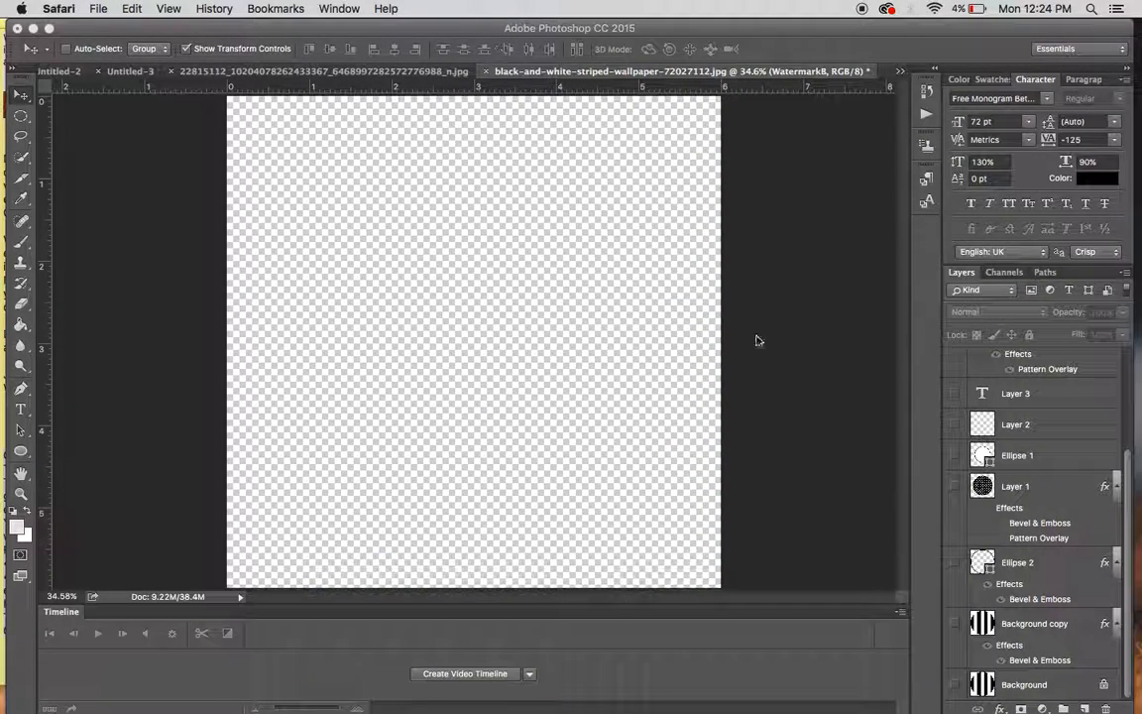
{"action": "left_click", "coordinate": [960, 686]}
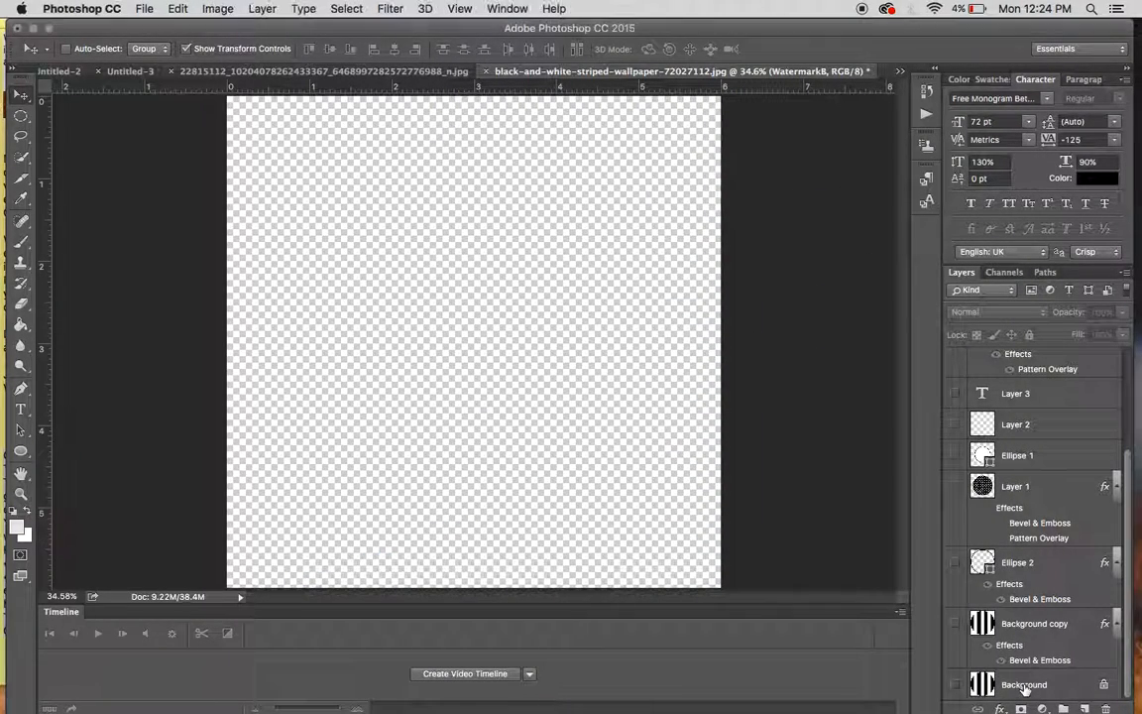
{"action": "left_click", "coordinate": [956, 685]}
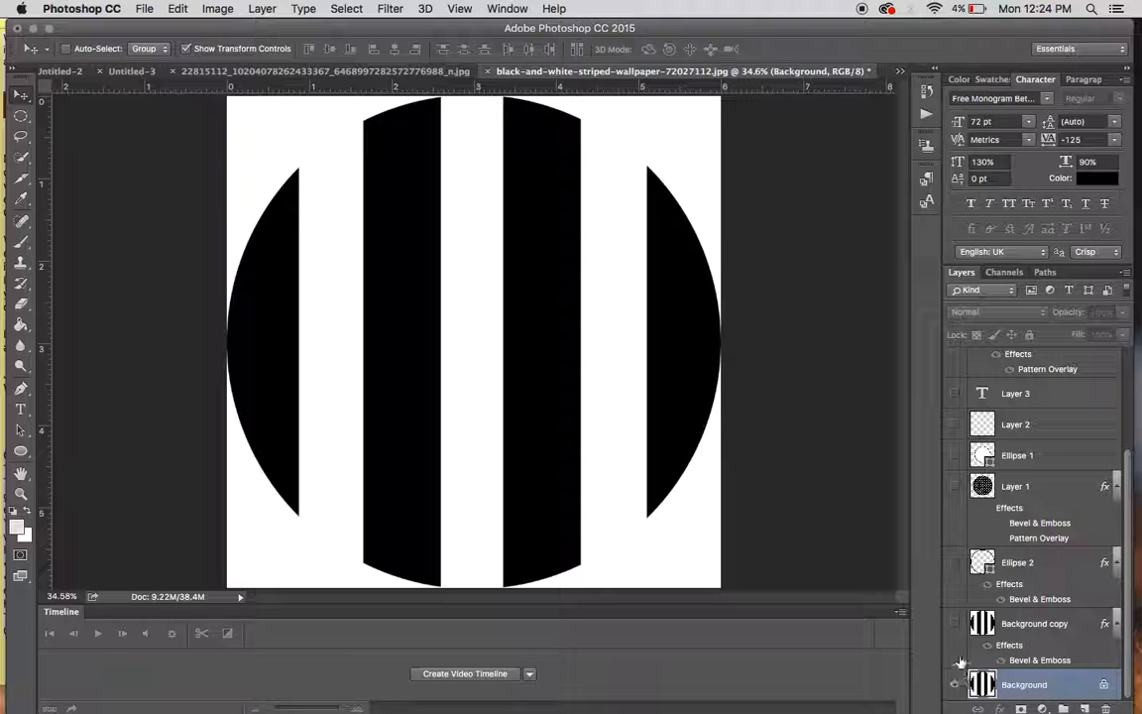
{"action": "left_click", "coordinate": [957, 627]}
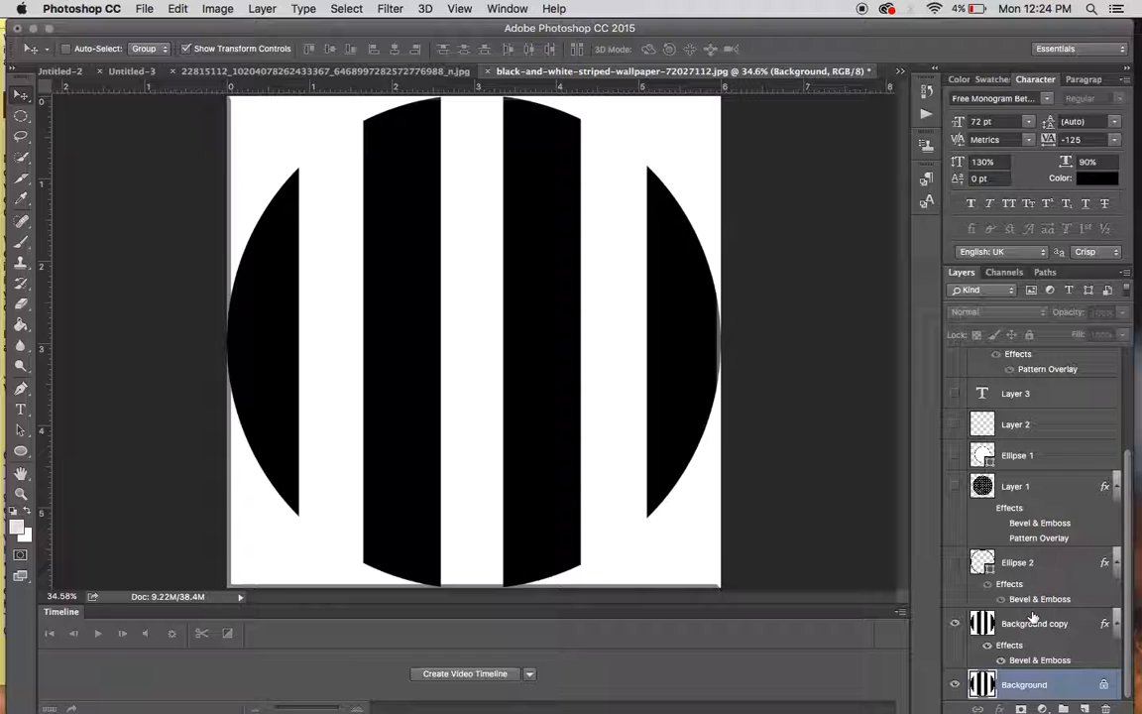
Show the Ellipse 2 ring, the polka-dot Layer 1 and the white Ellipse 1 circle
{"action": "left_click", "coordinate": [955, 562]}
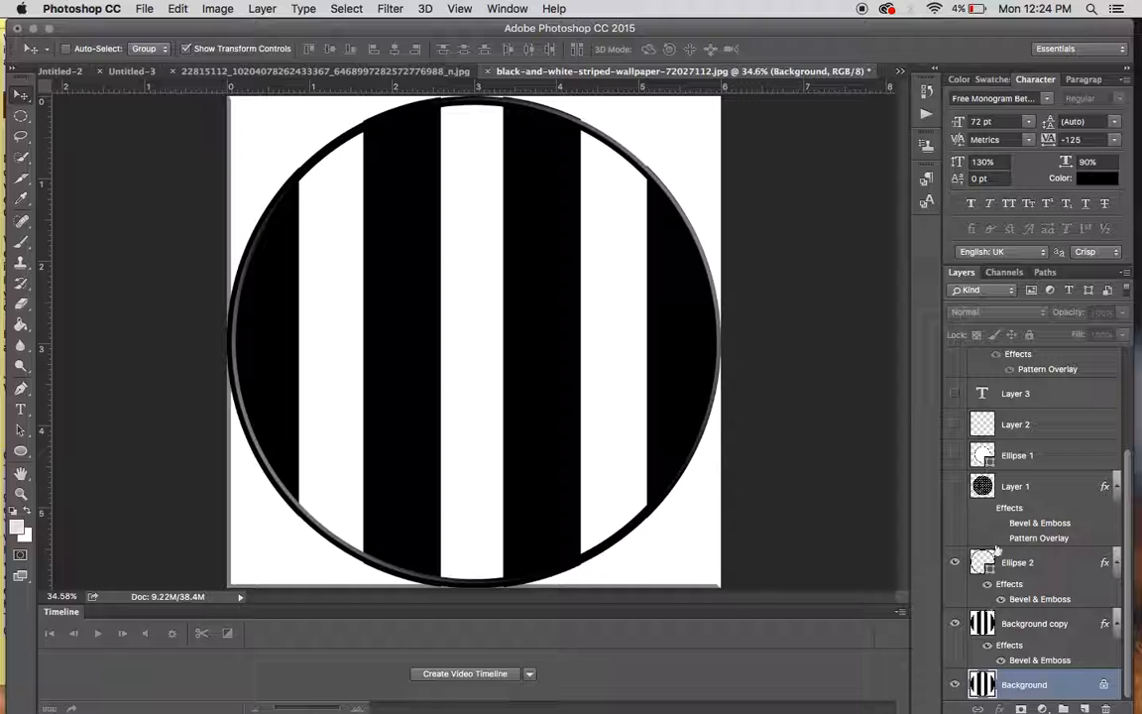
{"action": "left_click", "coordinate": [956, 489]}
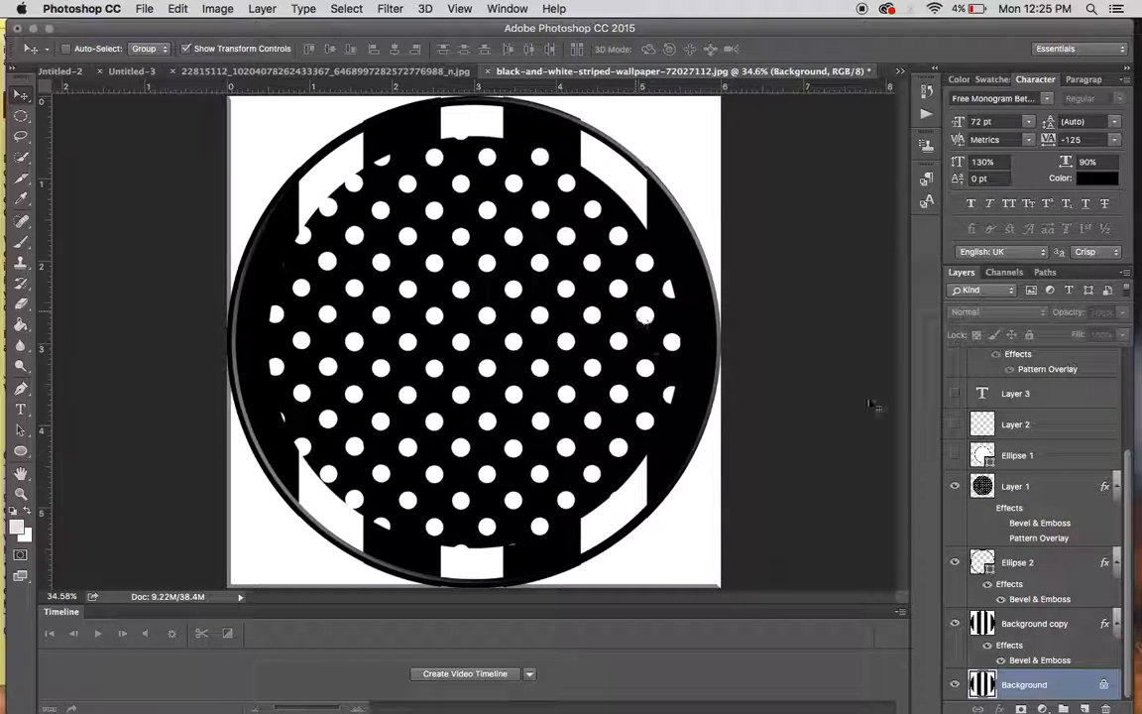
{"action": "left_click", "coordinate": [955, 455]}
Delete the unneeded Layer 2 and the hidden text layer Layer 3
{"action": "scroll", "coordinate": [954, 458], "scroll_direction": "up", "scroll_amount": 3}
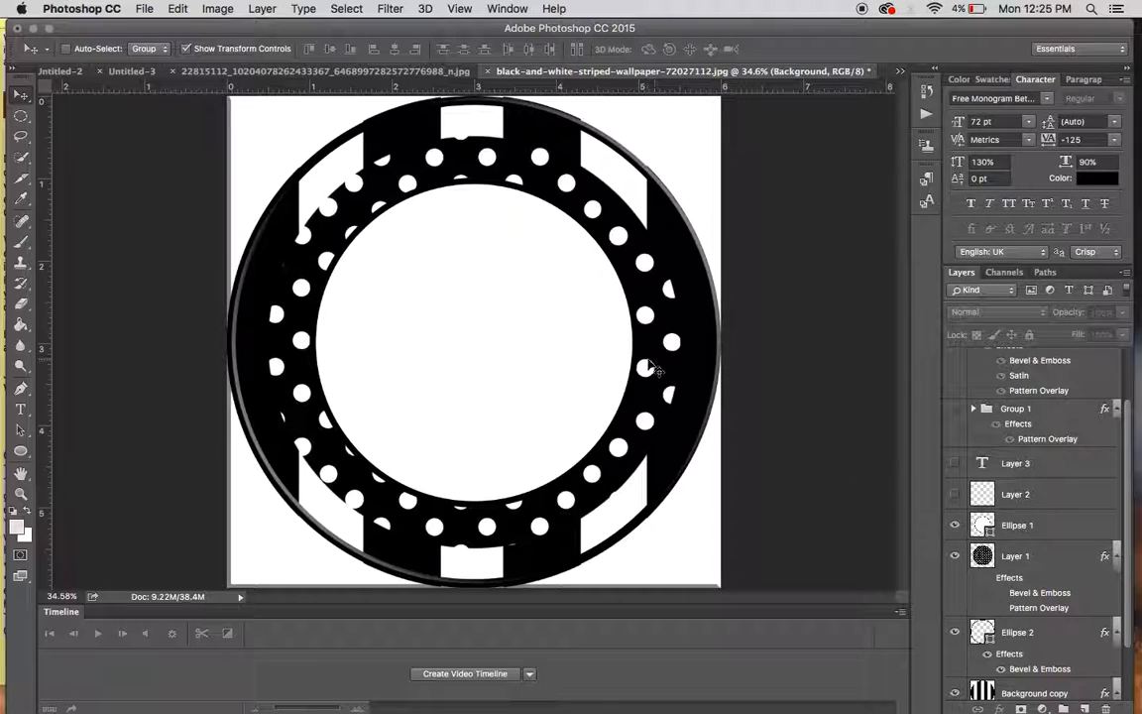
{"action": "left_click", "coordinate": [1020, 498]}
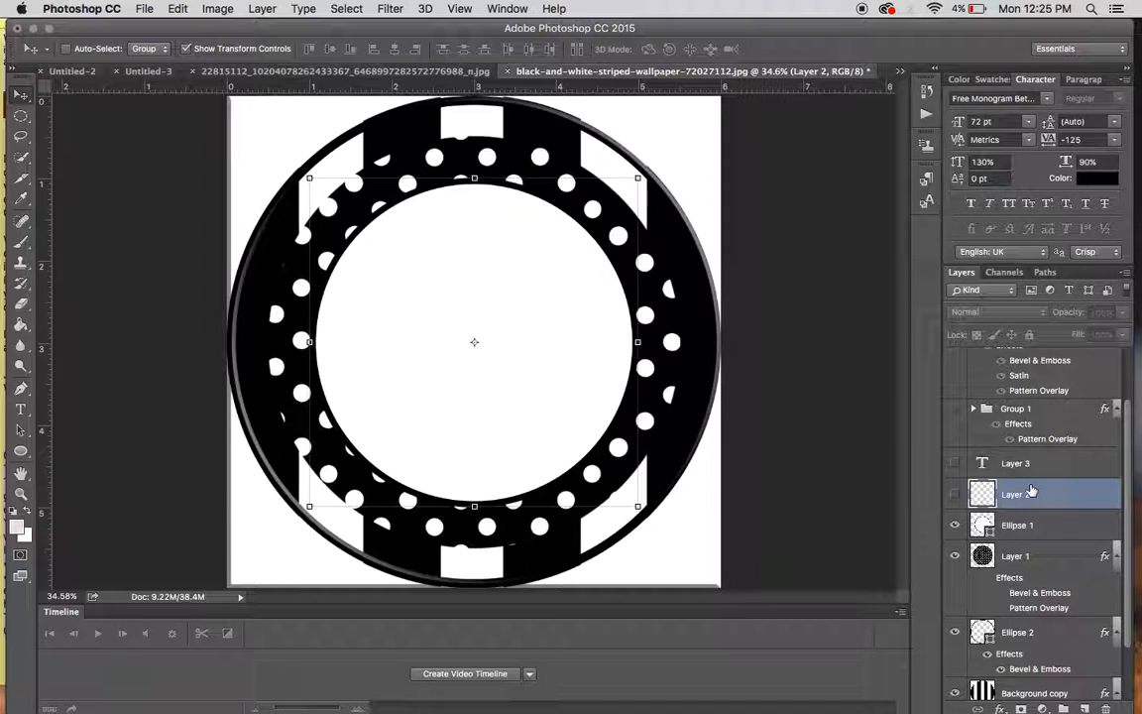
{"action": "key", "text": "BackSpace"}
{"action": "left_click", "coordinate": [1048, 456]}
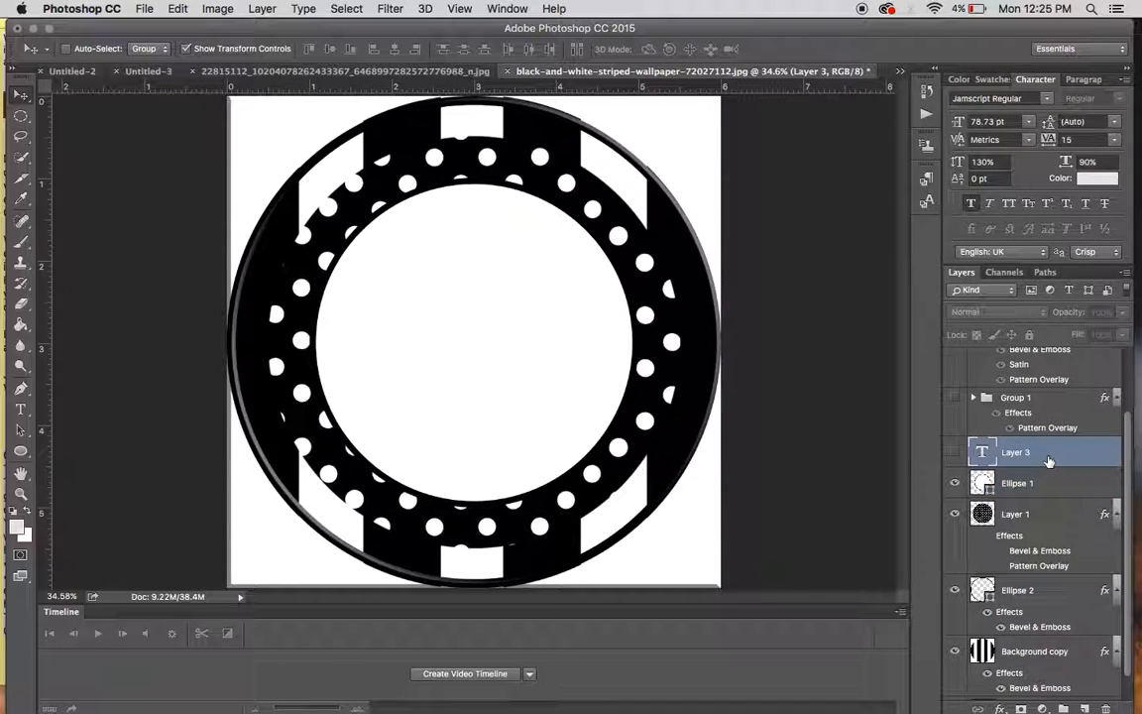
{"action": "left_click", "coordinate": [955, 452]}
{"action": "left_click", "coordinate": [955, 452]}
{"action": "scroll", "coordinate": [1046, 456], "scroll_direction": "up", "scroll_amount": 3}
{"action": "scroll", "coordinate": [1046, 458], "scroll_direction": "down", "scroll_amount": 2}
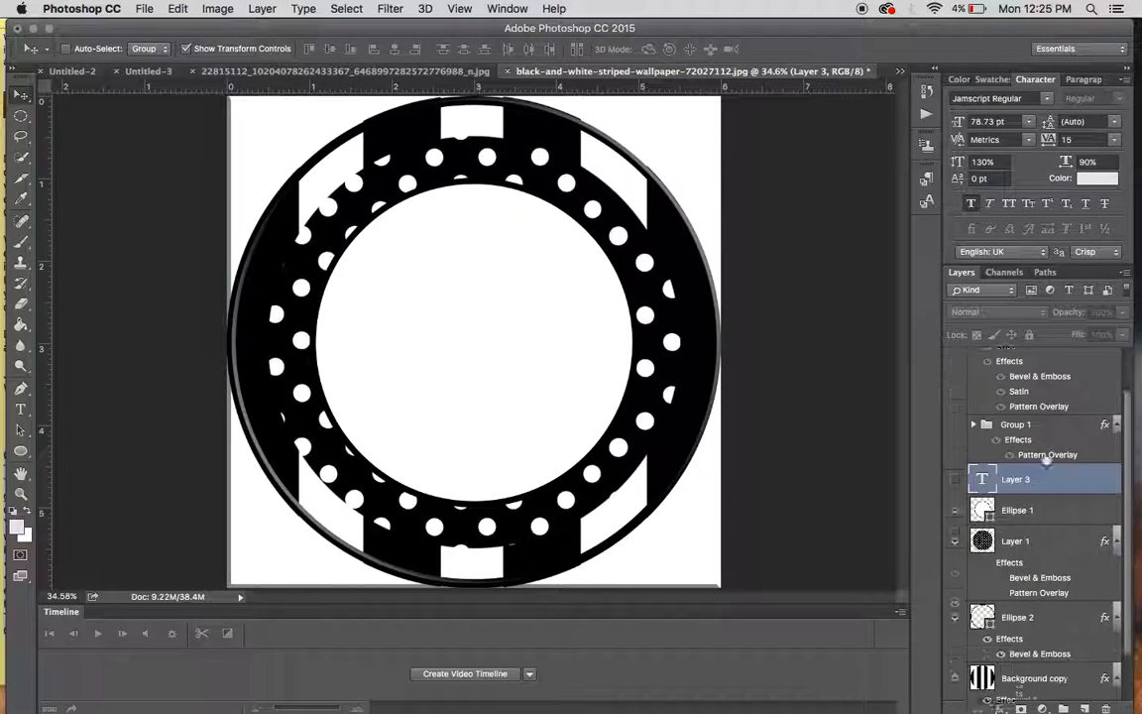
{"action": "scroll", "coordinate": [1046, 458], "scroll_direction": "down", "scroll_amount": 2}
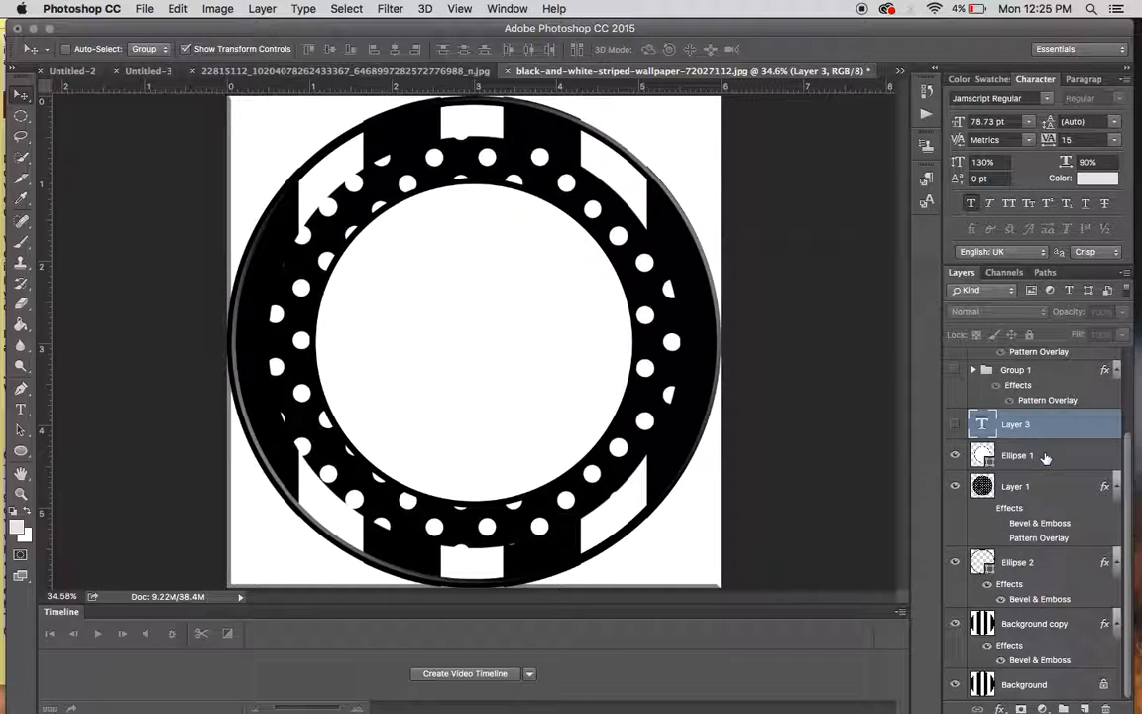
{"action": "left_click", "coordinate": [1108, 710]}
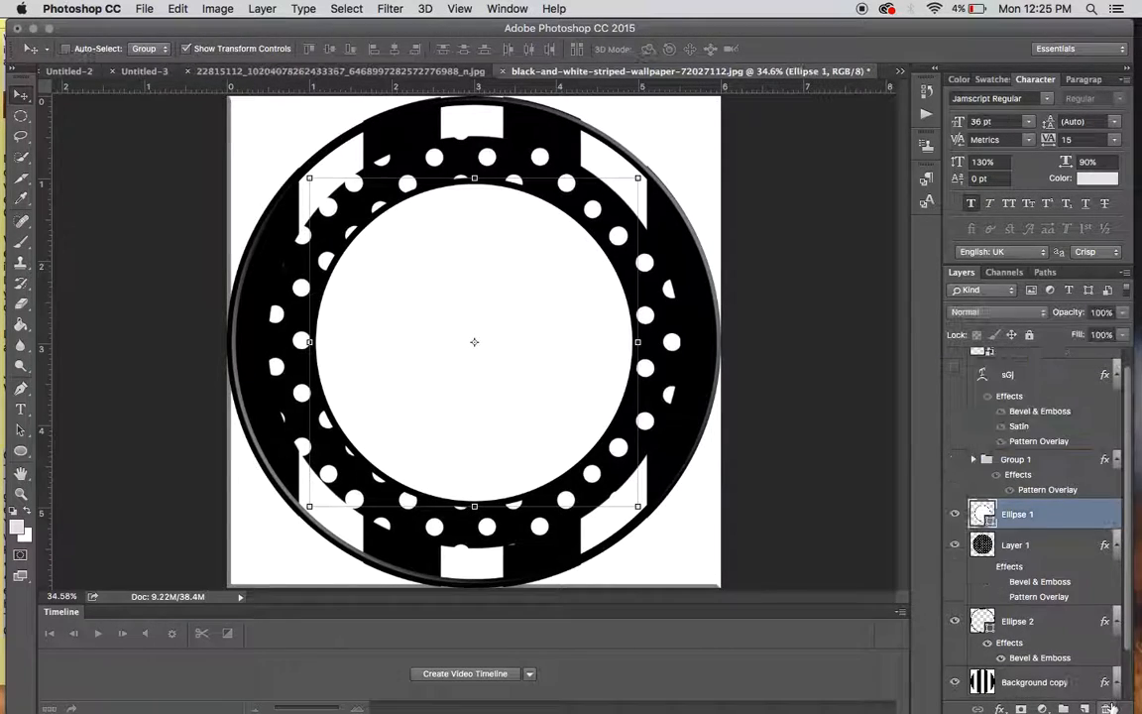
Check the letter layers inside Group 1 and show the group's monogram on the white circle
{"action": "left_click", "coordinate": [1033, 460]}
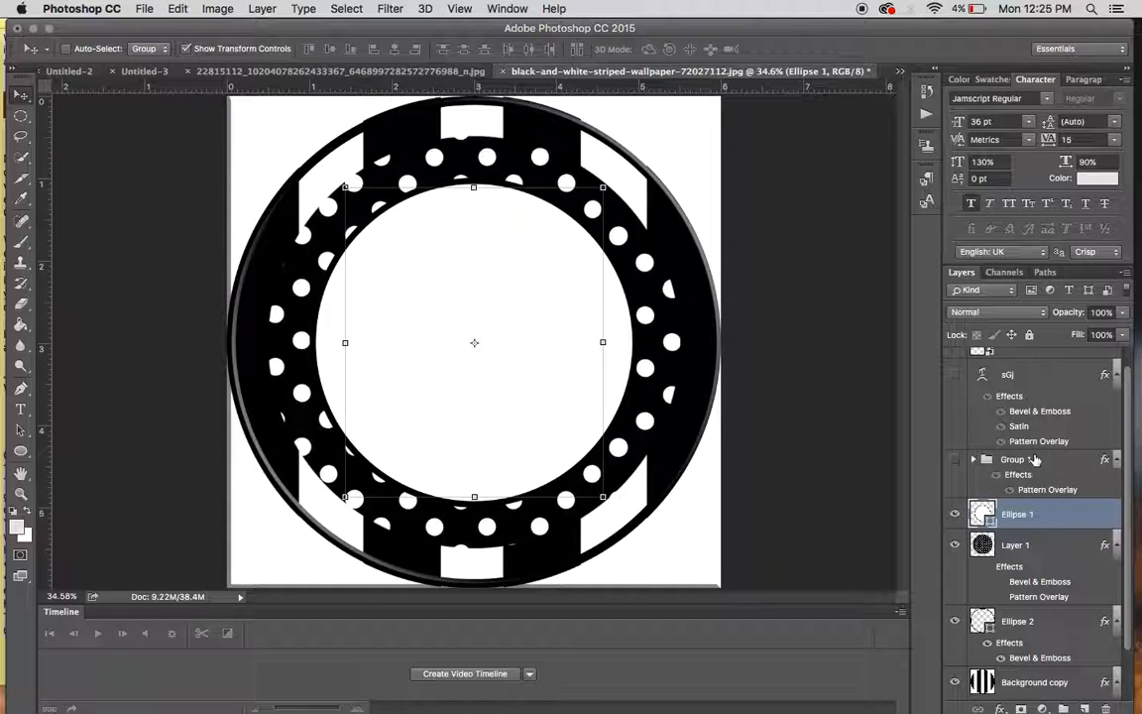
{"action": "left_click", "coordinate": [973, 461]}
{"action": "left_click", "coordinate": [974, 462]}
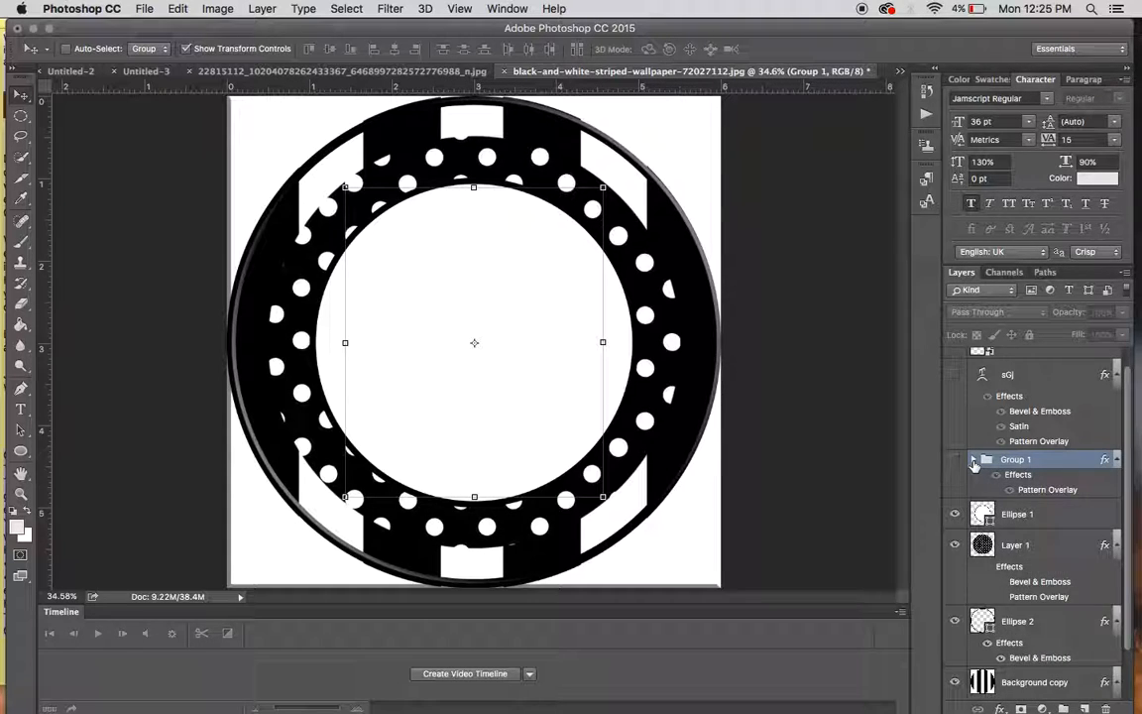
{"action": "left_click", "coordinate": [973, 462]}
{"action": "scroll", "coordinate": [1008, 563], "scroll_direction": "down", "scroll_amount": 3}
{"action": "scroll", "coordinate": [1008, 563], "scroll_direction": "up", "scroll_amount": 3}
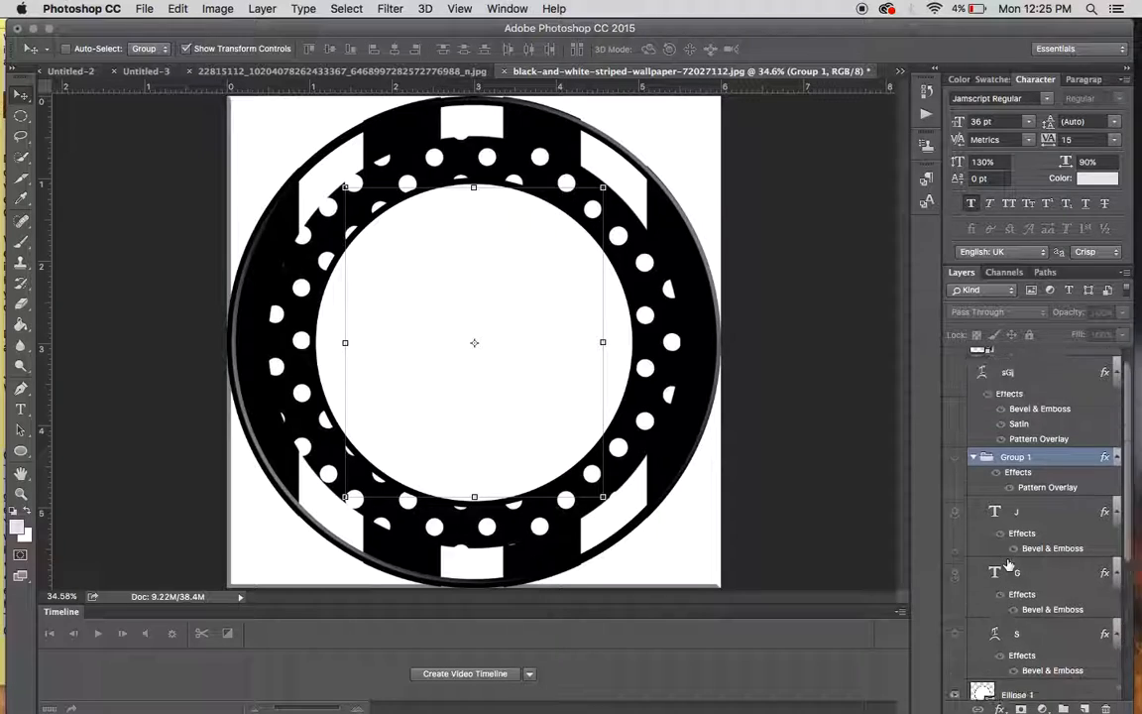
{"action": "left_click", "coordinate": [977, 480]}
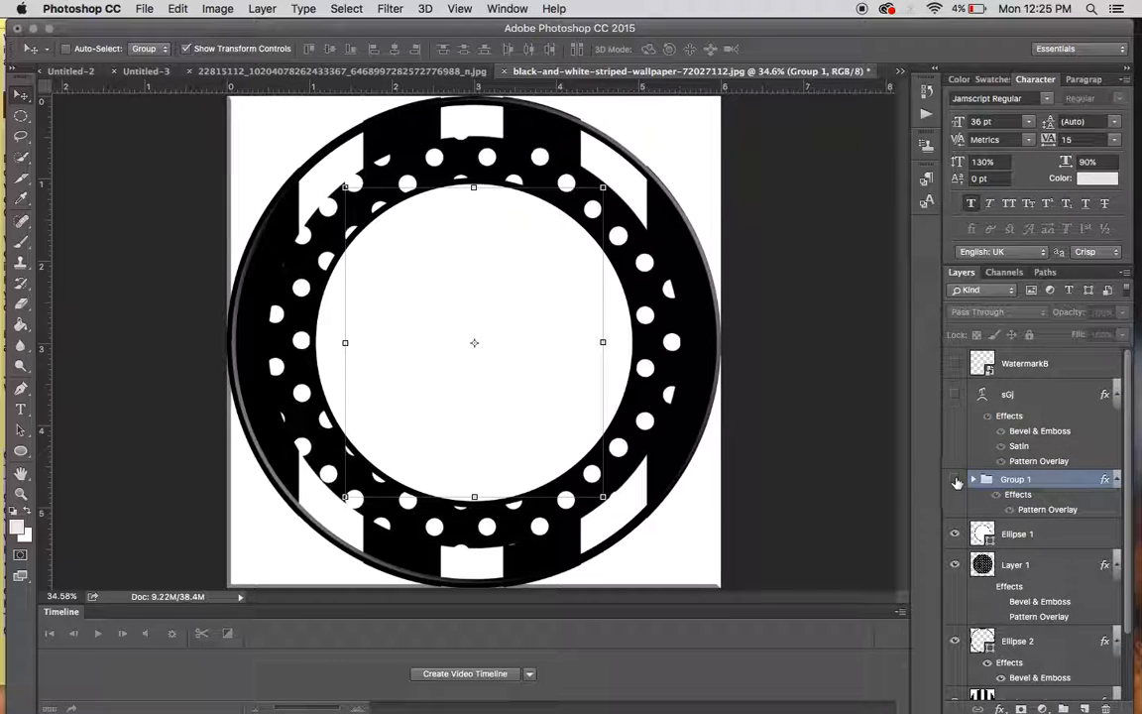
{"action": "left_click", "coordinate": [956, 479]}
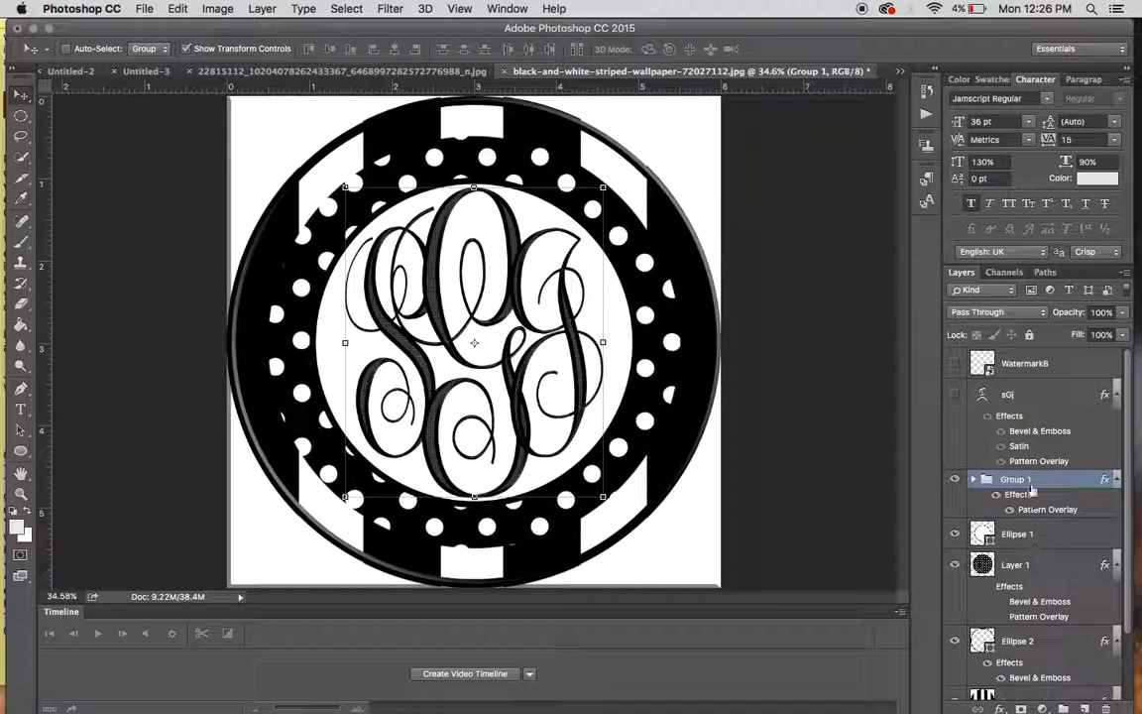
Move the J letter layer below the G layer inside Group 1
{"action": "scroll", "coordinate": [1001, 401], "scroll_direction": "down", "scroll_amount": 3}
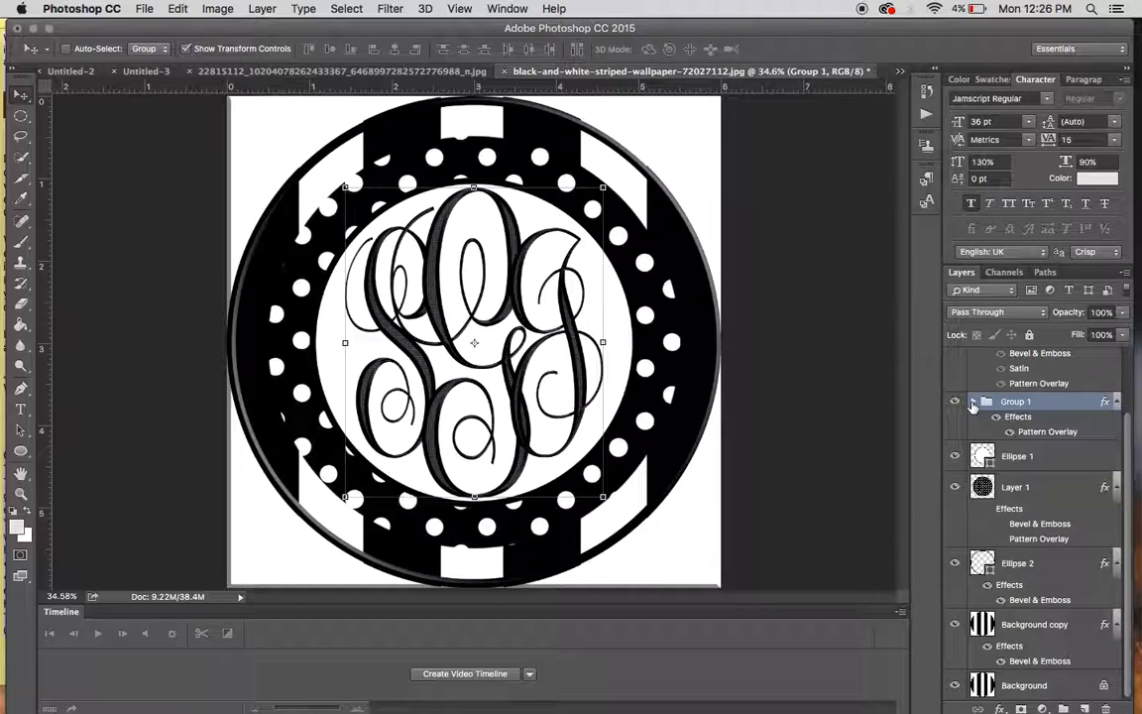
{"action": "left_click", "coordinate": [974, 401]}
{"action": "left_click", "coordinate": [1027, 464]}
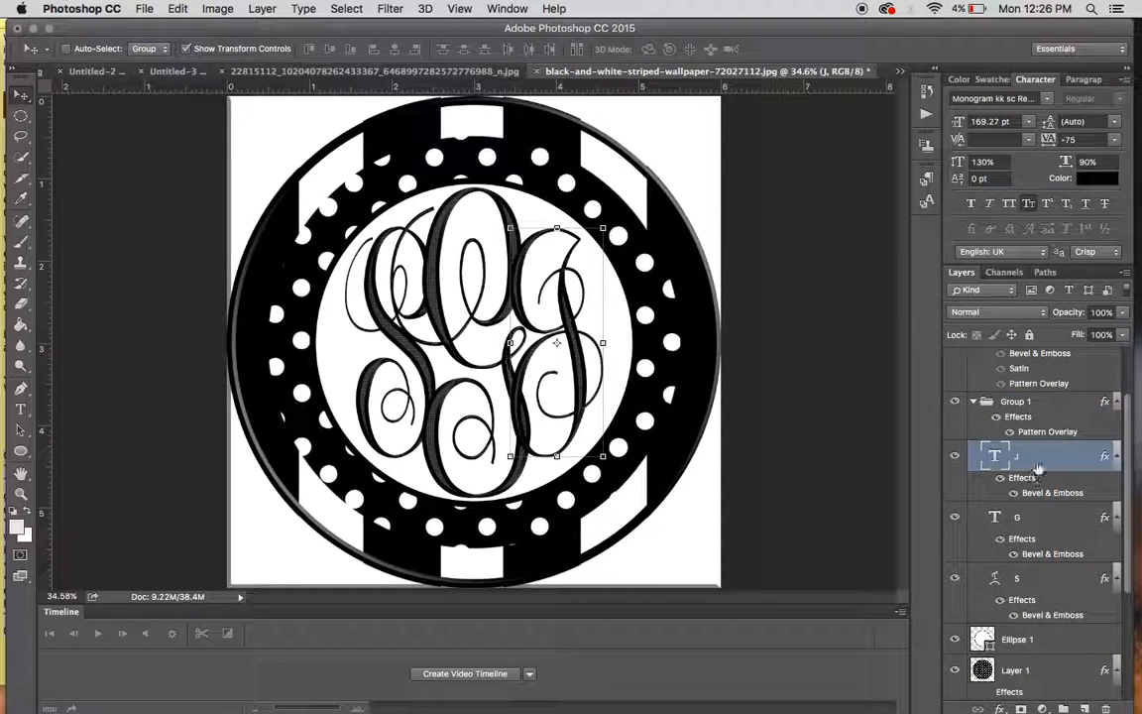
{"action": "left_click_drag", "start_coordinate": [1037, 466], "coordinate": [1034, 553]}
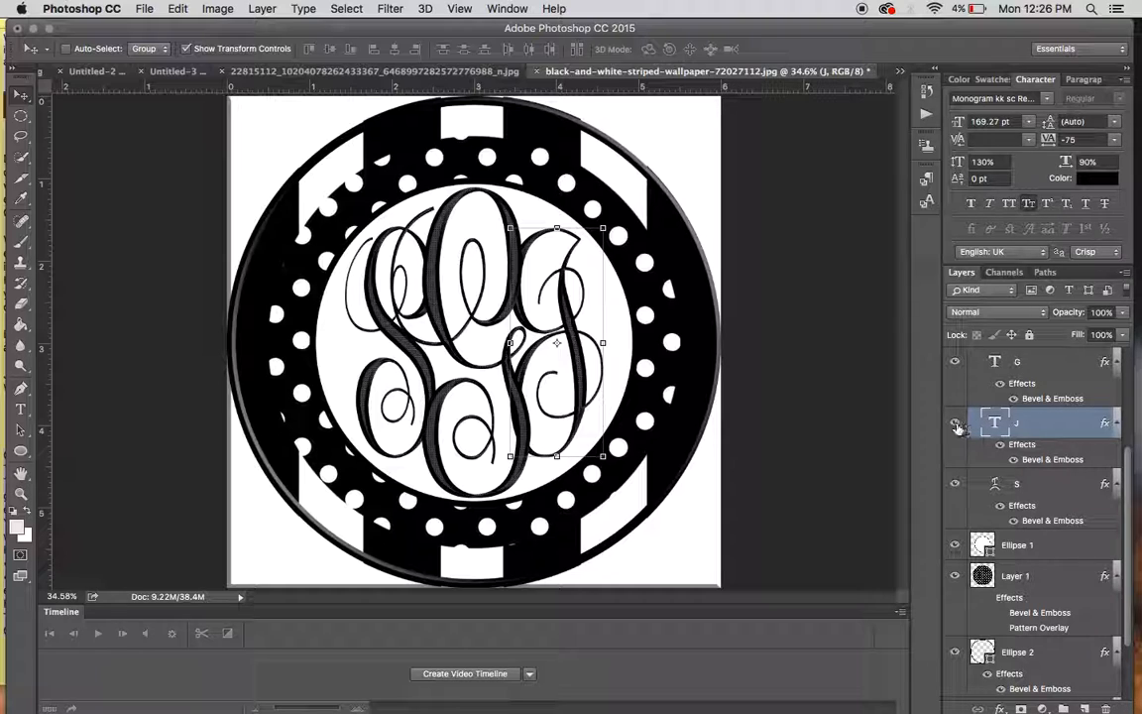
Hide the Group 1 monogram and show the alternative sGj monogram layer instead
{"action": "scroll", "coordinate": [957, 426], "scroll_direction": "up", "scroll_amount": 5}
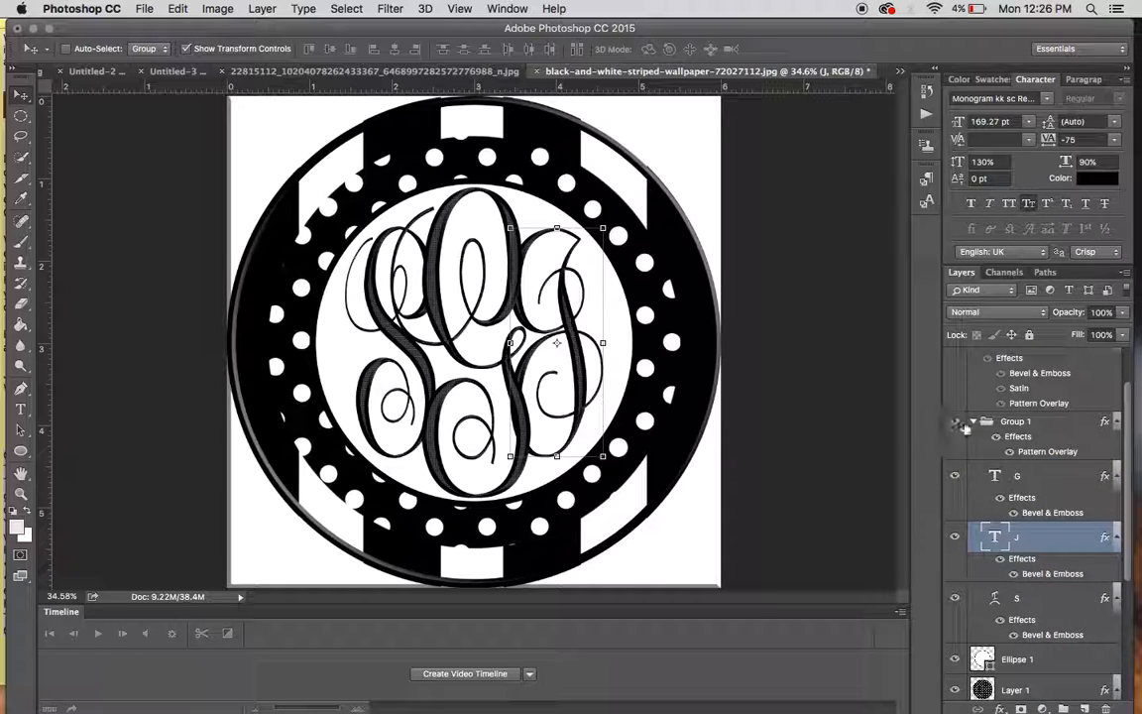
{"action": "left_click", "coordinate": [956, 423]}
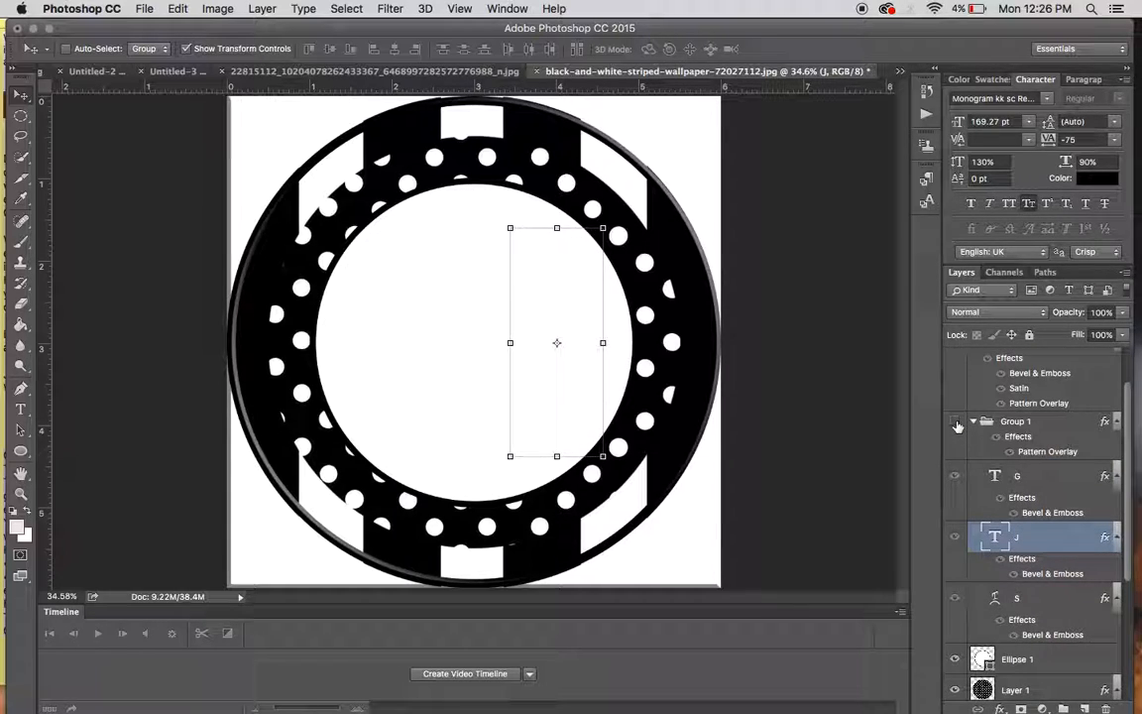
{"action": "scroll", "coordinate": [1051, 357], "scroll_direction": "up", "scroll_amount": 2}
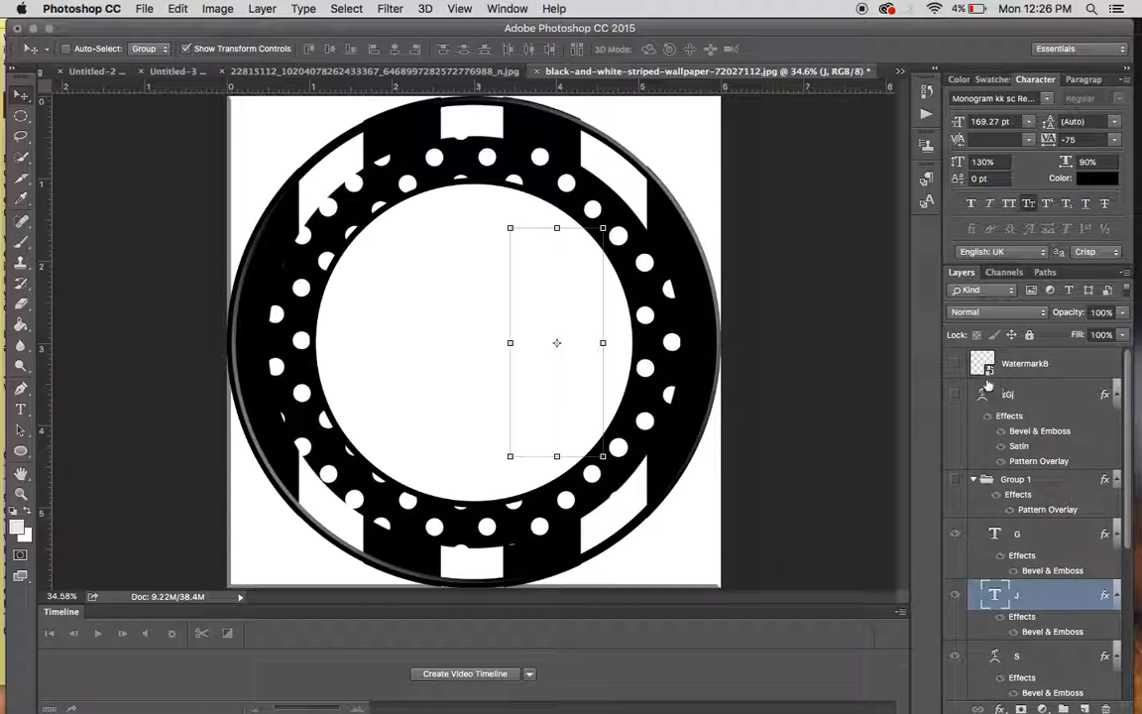
{"action": "left_click", "coordinate": [1008, 395]}
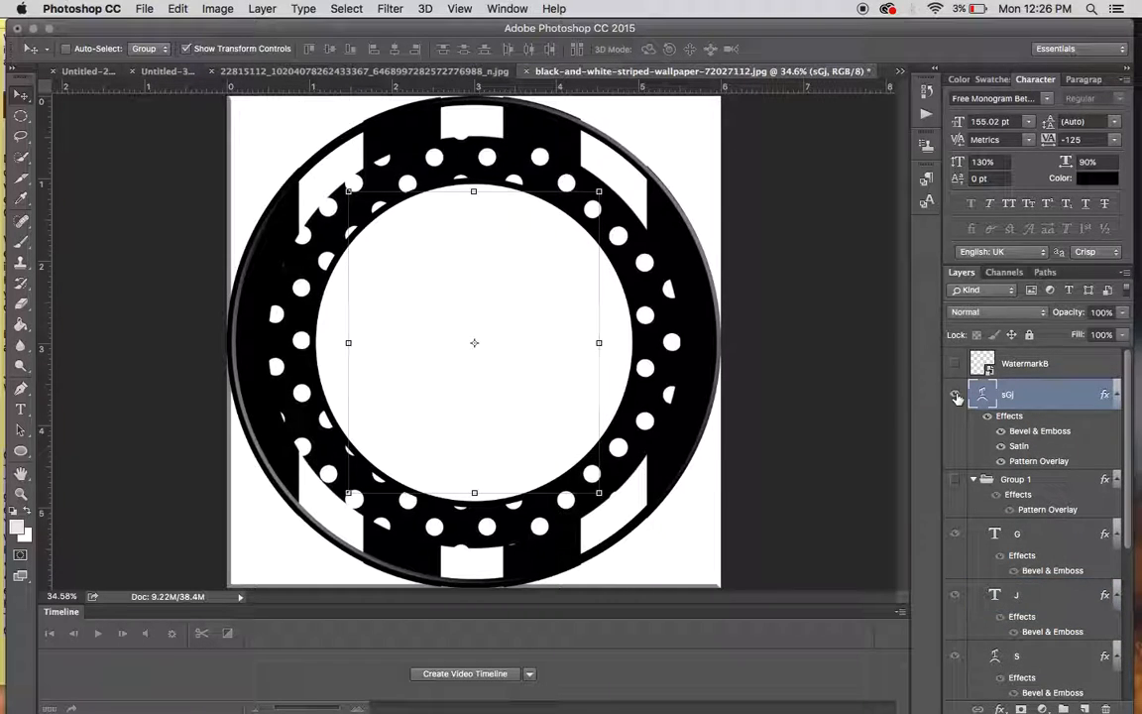
{"action": "left_click", "coordinate": [956, 394]}
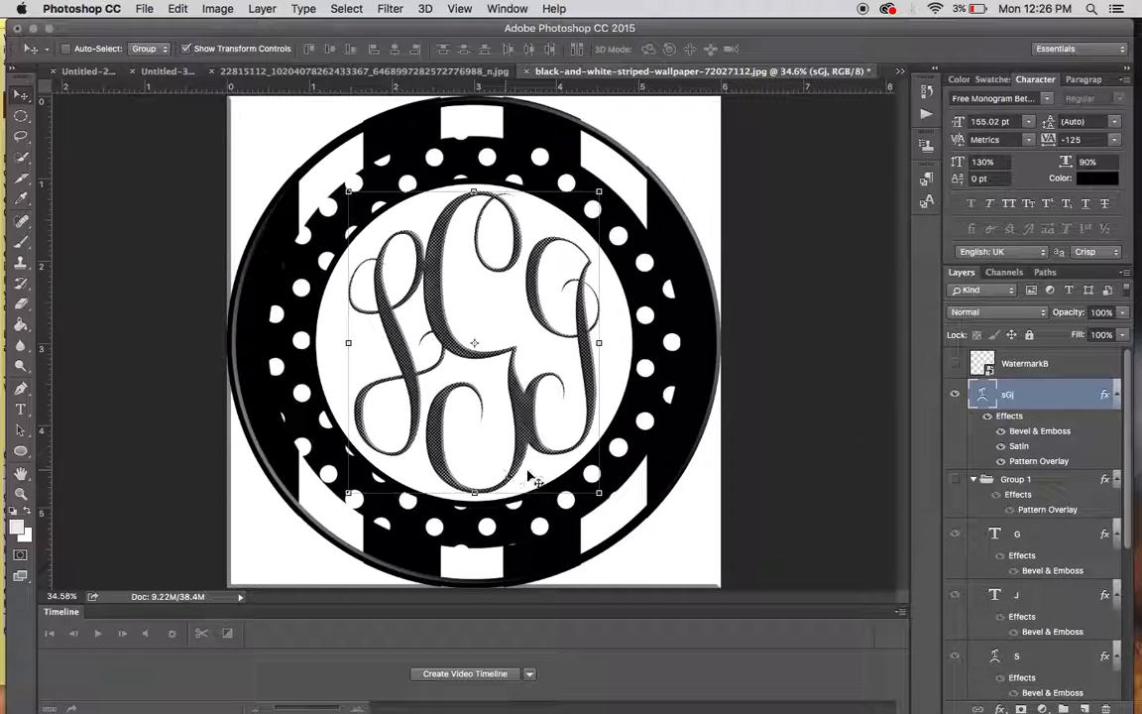
Look through the layer stack and collapse Group 1
{"action": "scroll", "coordinate": [1054, 579], "scroll_direction": "down", "scroll_amount": 5}
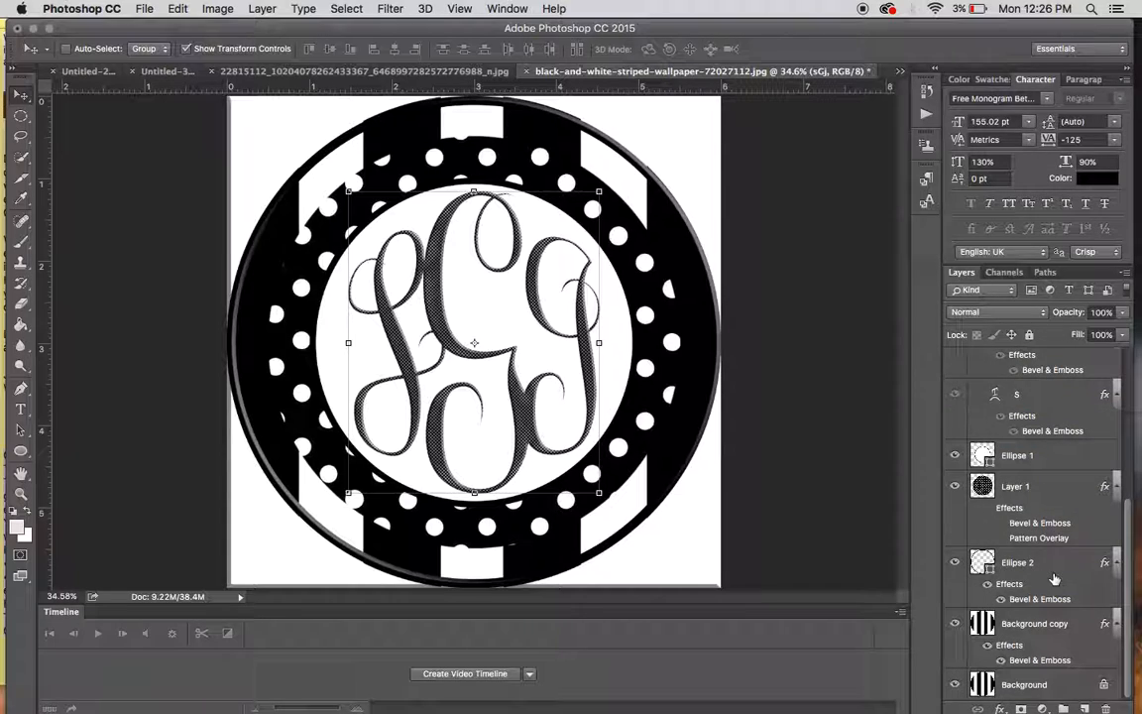
{"action": "scroll", "coordinate": [1041, 548], "scroll_direction": "up", "scroll_amount": 5}
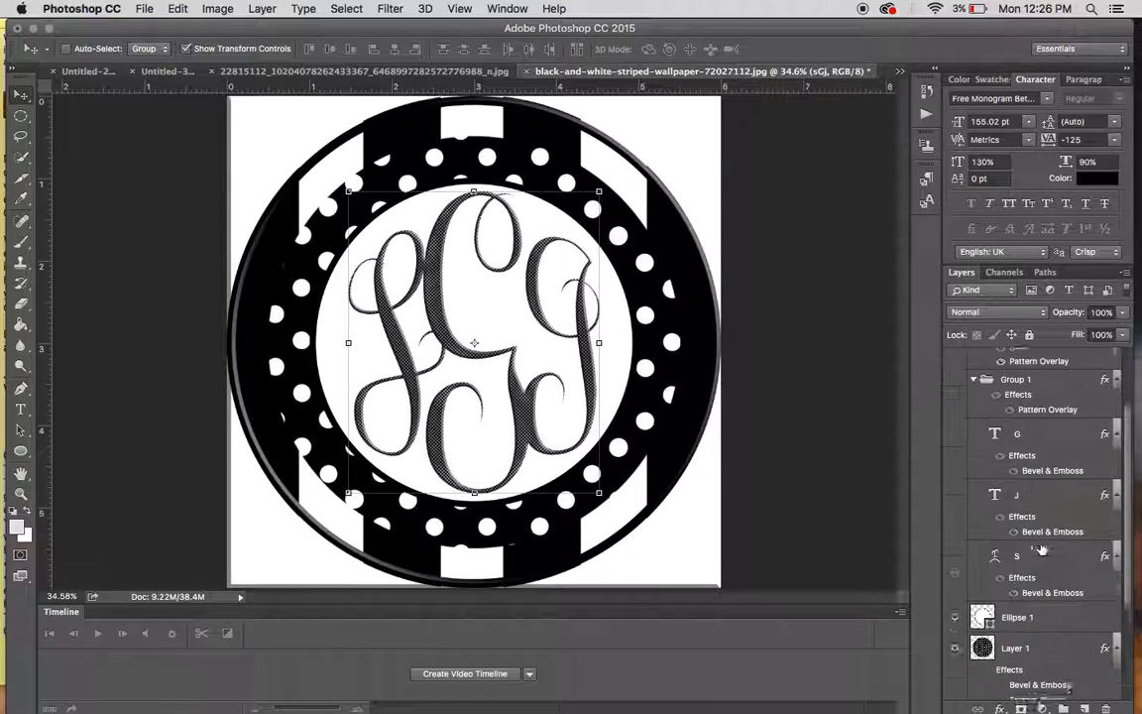
{"action": "scroll", "coordinate": [1041, 549], "scroll_direction": "up", "scroll_amount": 1}
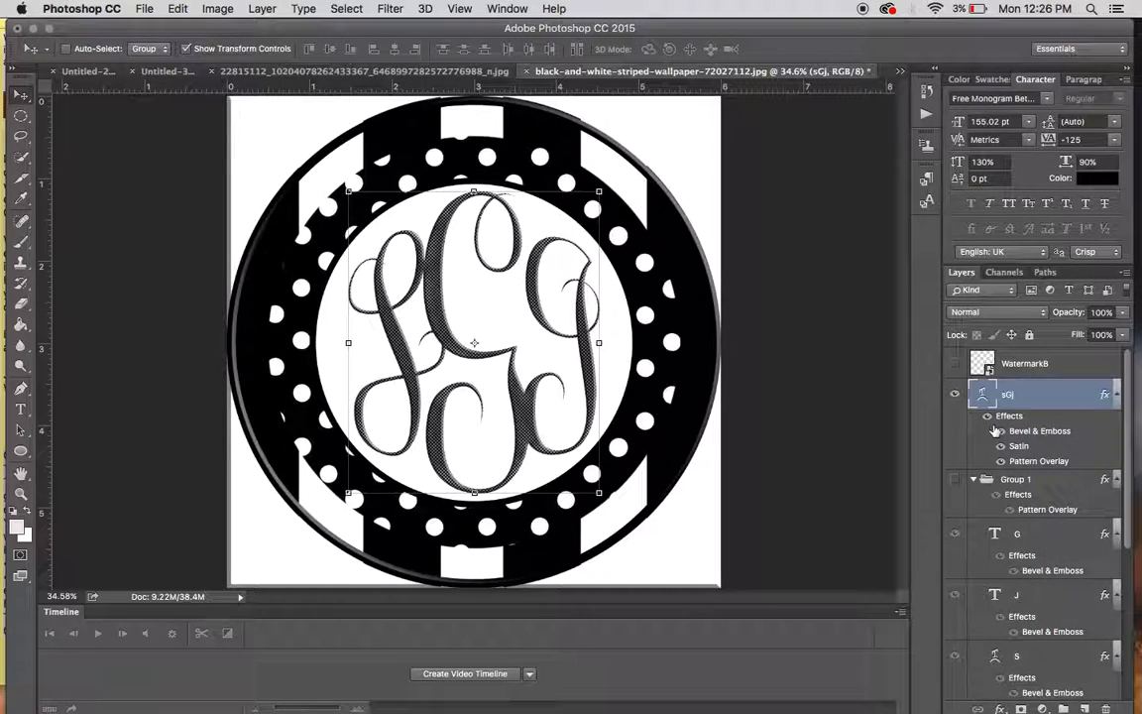
{"action": "left_click", "coordinate": [975, 480]}
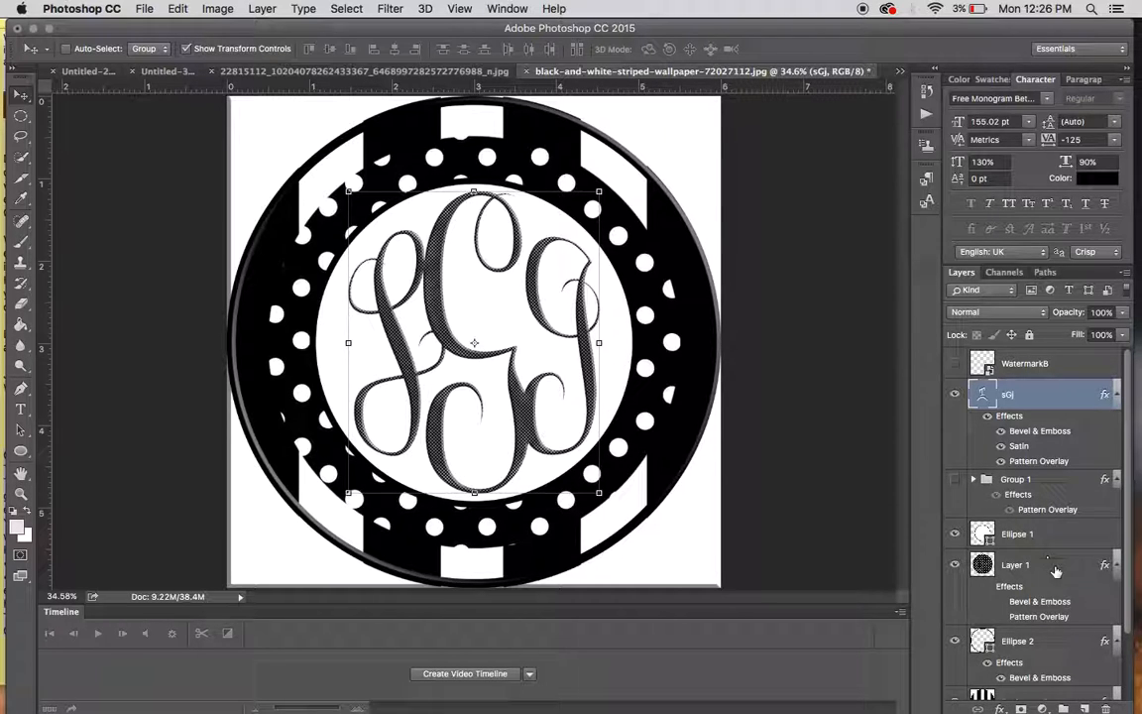
Put the Background copy, Ellipse 2, Layer 1 and Ellipse 1 layers into a new group, leaving out the locked Background
{"action": "scroll", "coordinate": [992, 555], "scroll_direction": "down", "scroll_amount": 2}
{"action": "left_click", "coordinate": [1034, 684]}
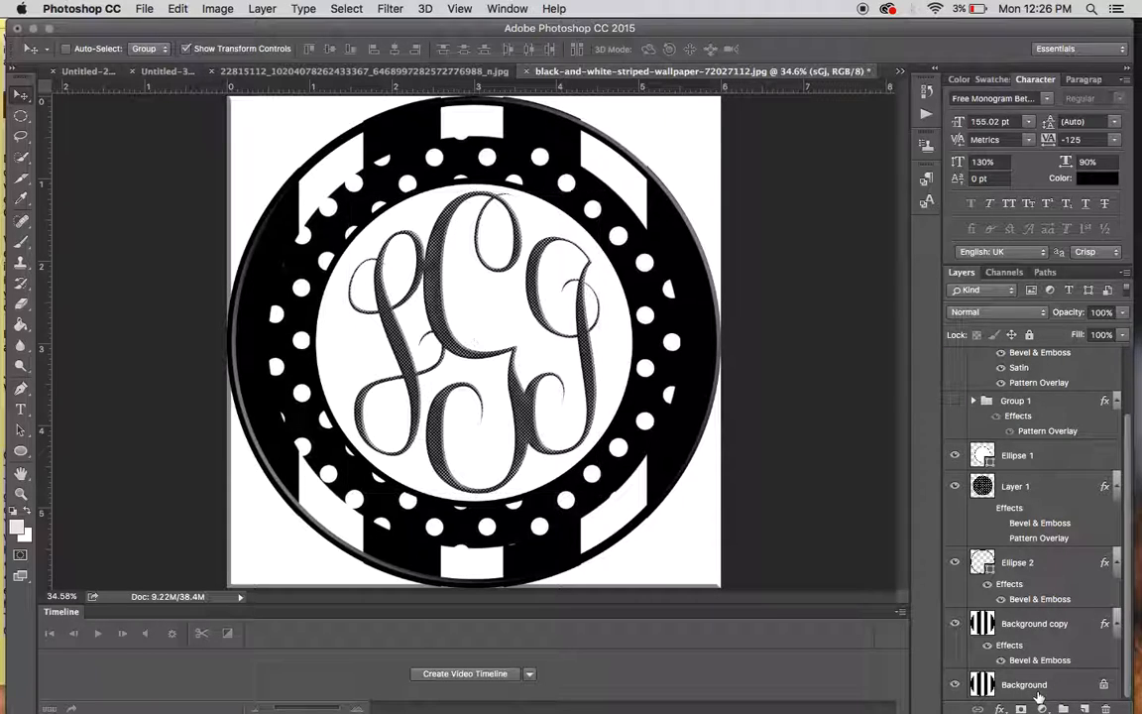
{"action": "left_click", "coordinate": [1037, 455], "text": "shift"}
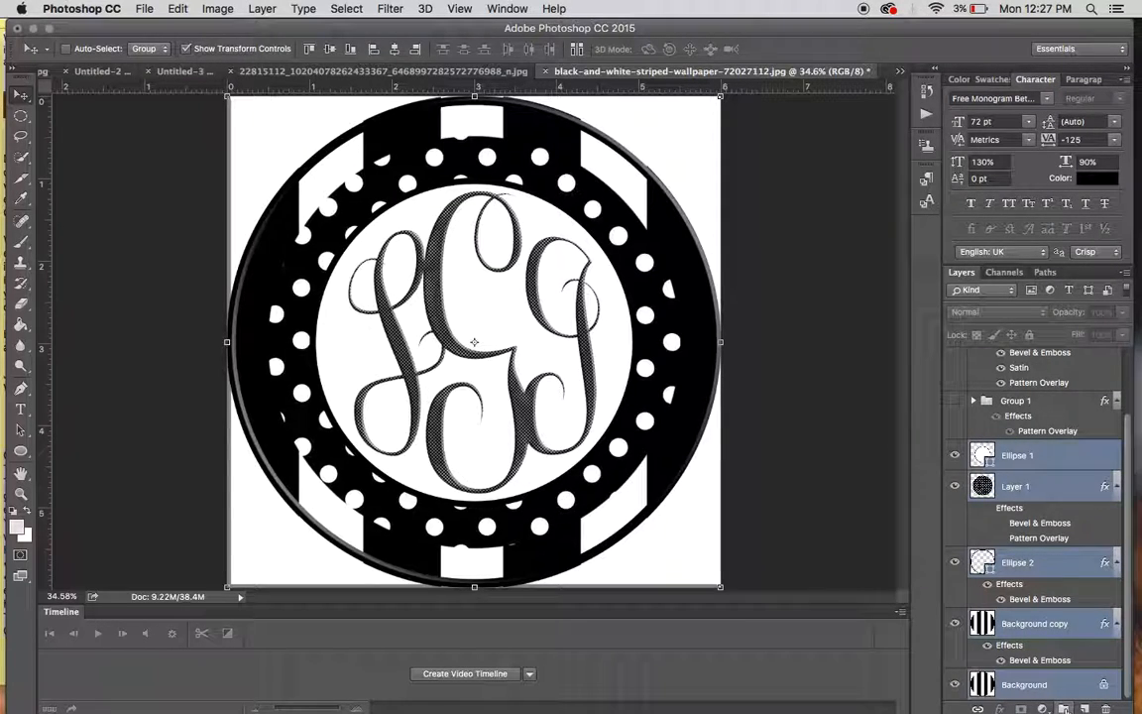
{"action": "left_click", "coordinate": [993, 492]}
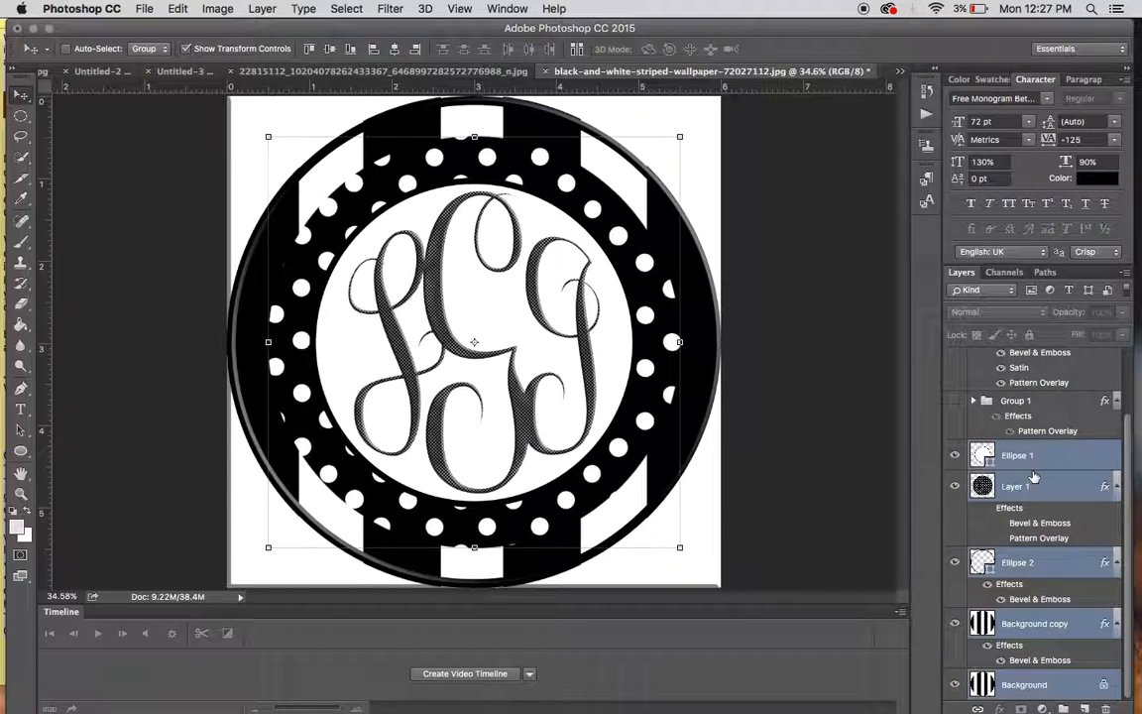
{"action": "left_click", "coordinate": [1025, 624]}
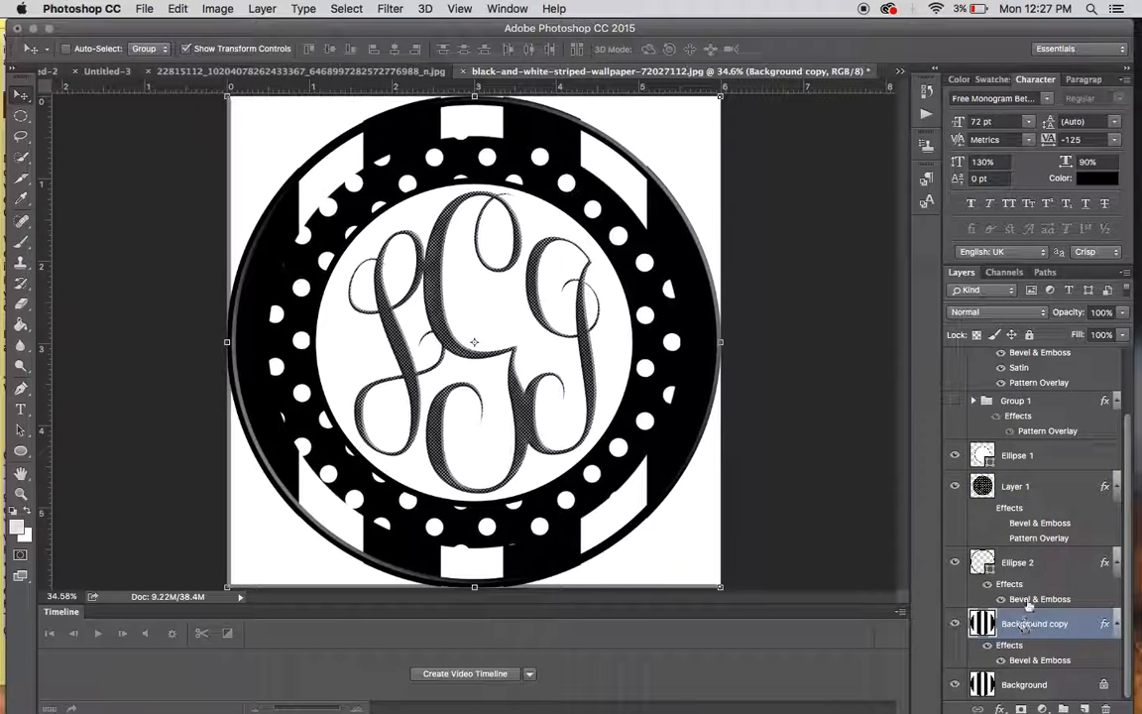
{"action": "left_click", "coordinate": [1022, 466], "text": "shift"}
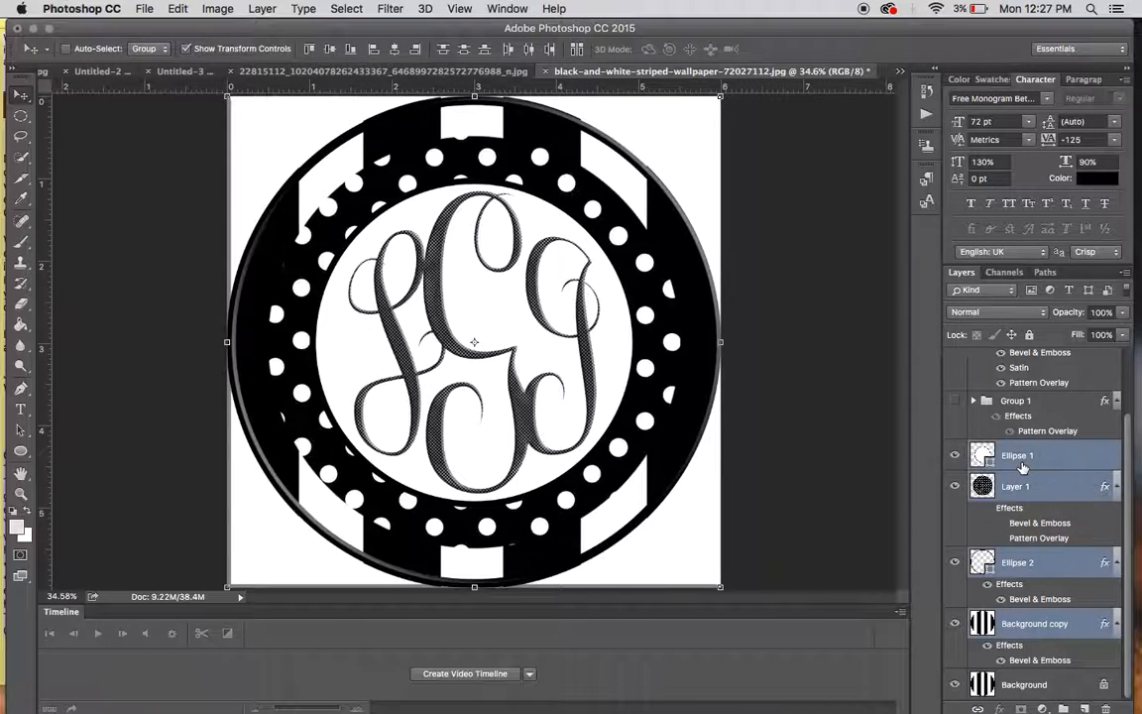
{"action": "left_click", "coordinate": [1063, 708]}
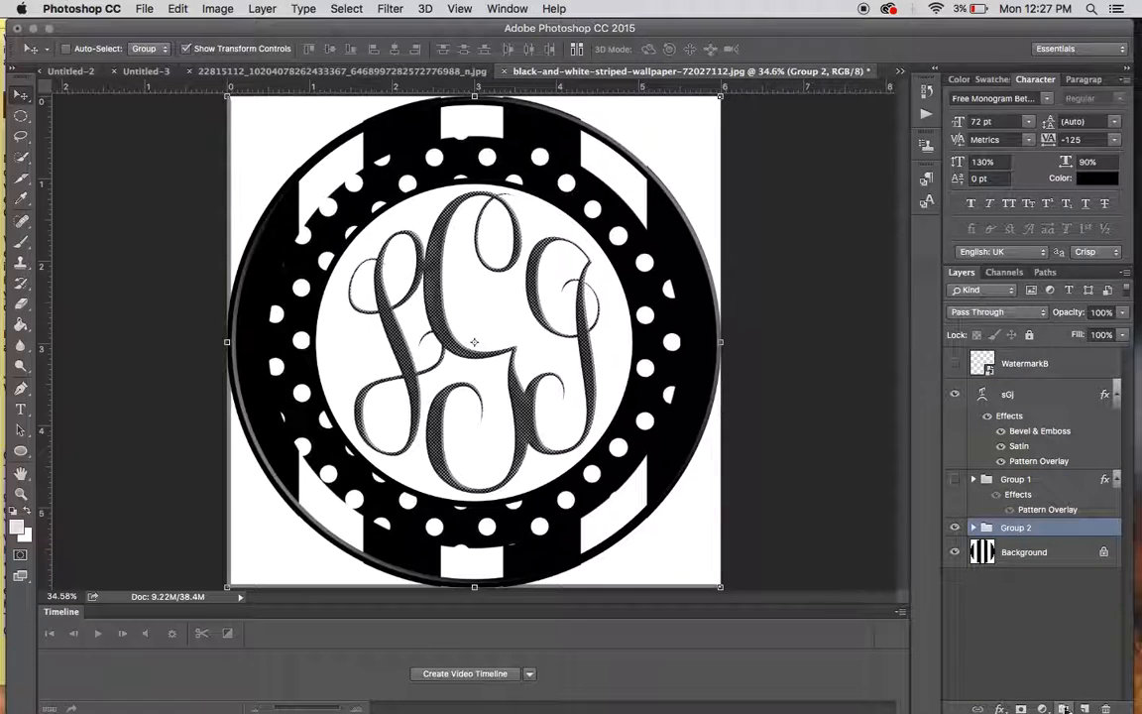
Rename the new group holding the background and ellipse layers as Base Design and leave no layer selected
{"action": "double_click", "coordinate": [1009, 529]}
{"action": "type", "text": "Base Design"}
{"action": "key", "text": "Return"}
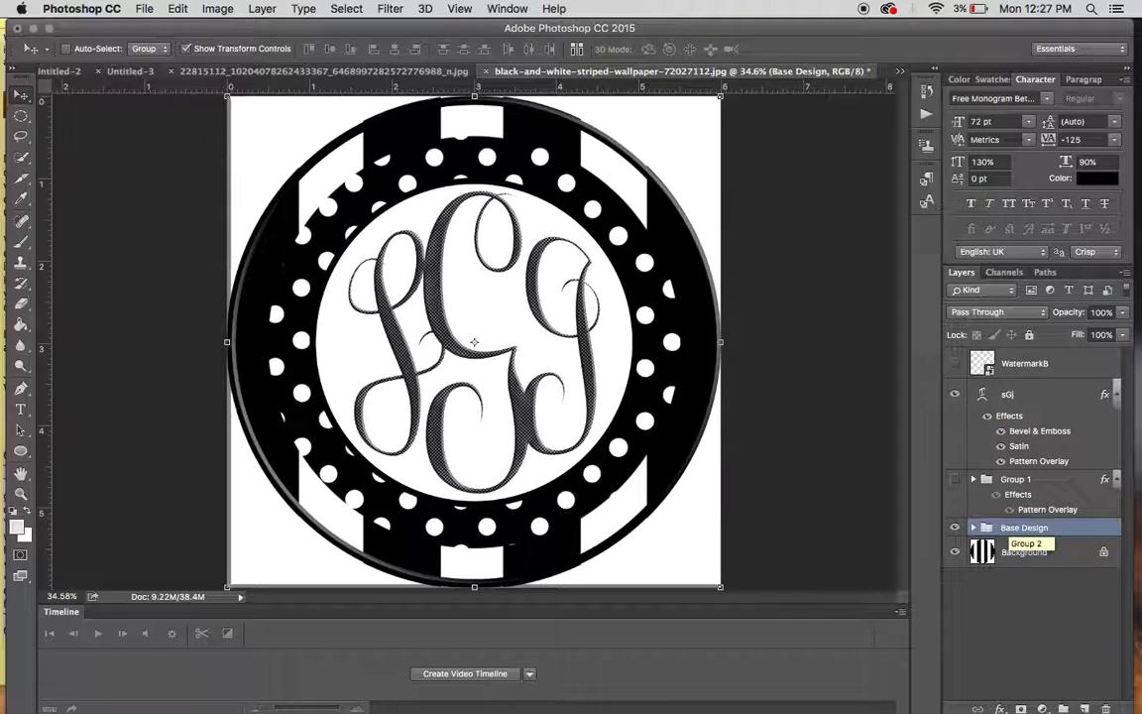
{"action": "left_click", "coordinate": [1046, 593]}
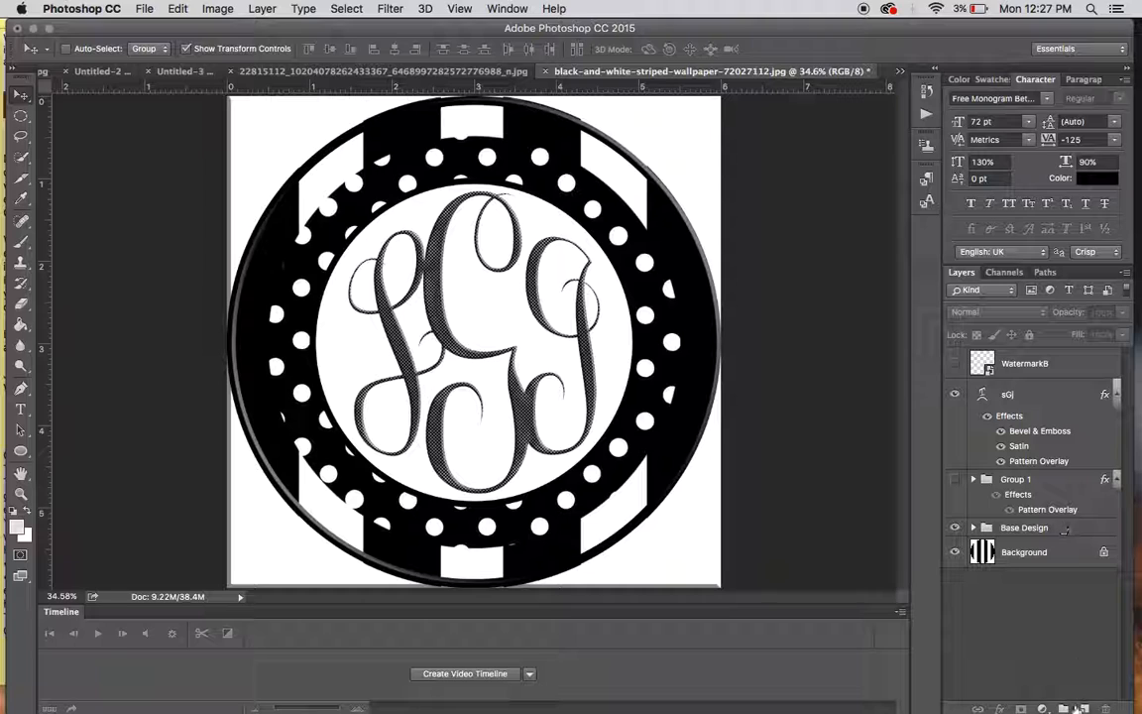
Put the sGj monogram layer and Group 1 together into a new group above Base Design
{"action": "left_click", "coordinate": [1022, 481]}
{"action": "left_click", "coordinate": [1008, 395], "text": "shift"}
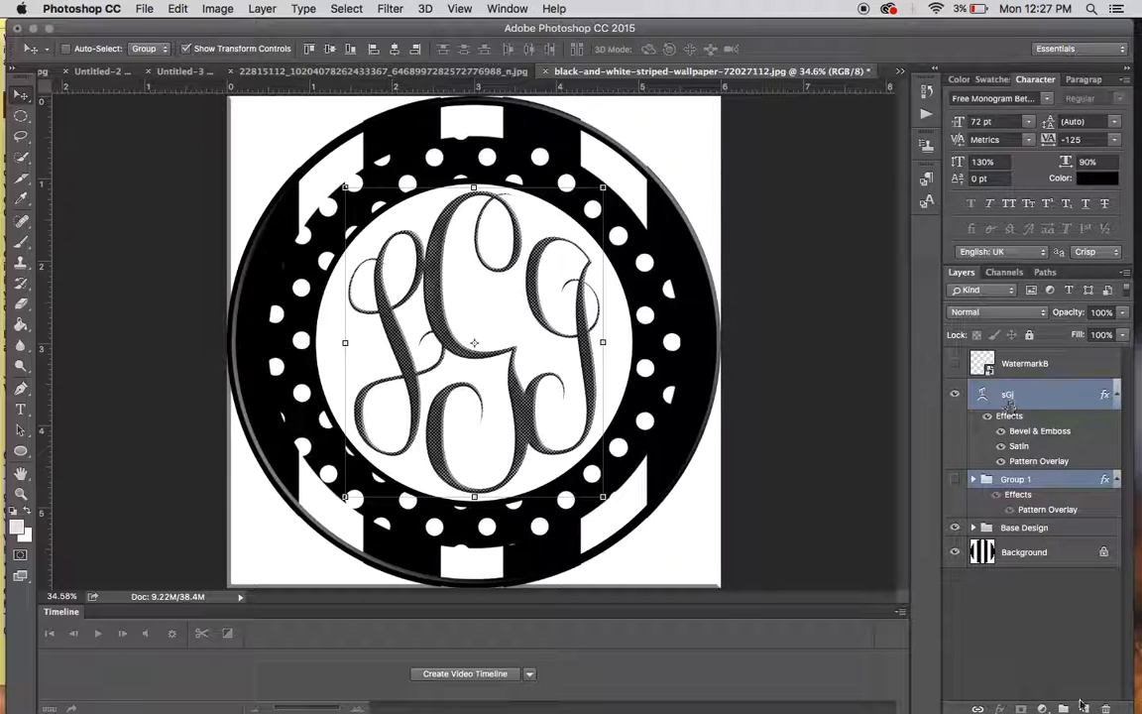
{"action": "left_click", "coordinate": [1065, 706]}
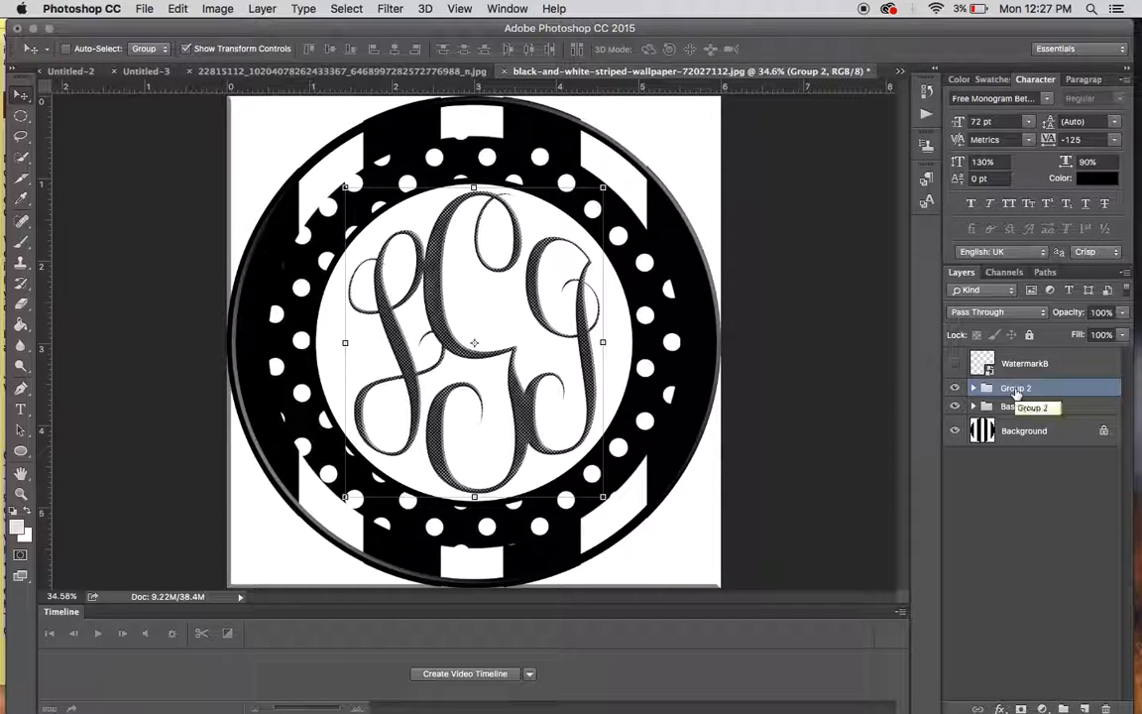
Rename the group holding both monogram versions as Initials and leave no layer selected
{"action": "double_click", "coordinate": [1016, 389]}
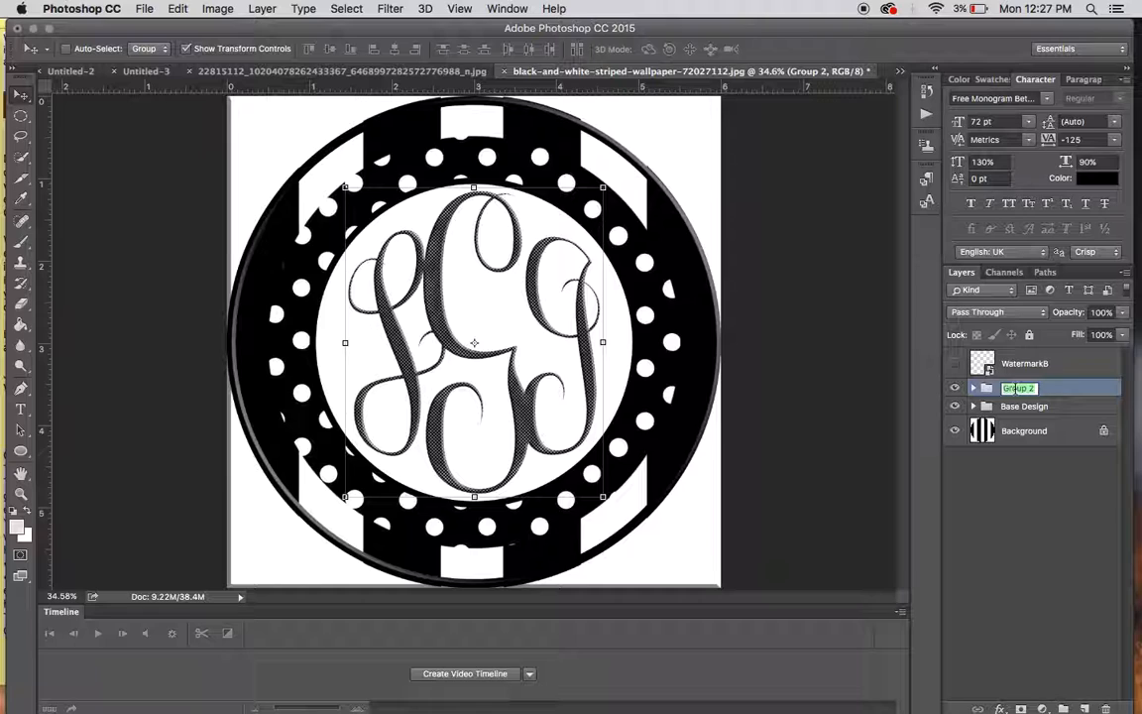
{"action": "type", "text": "Init"}
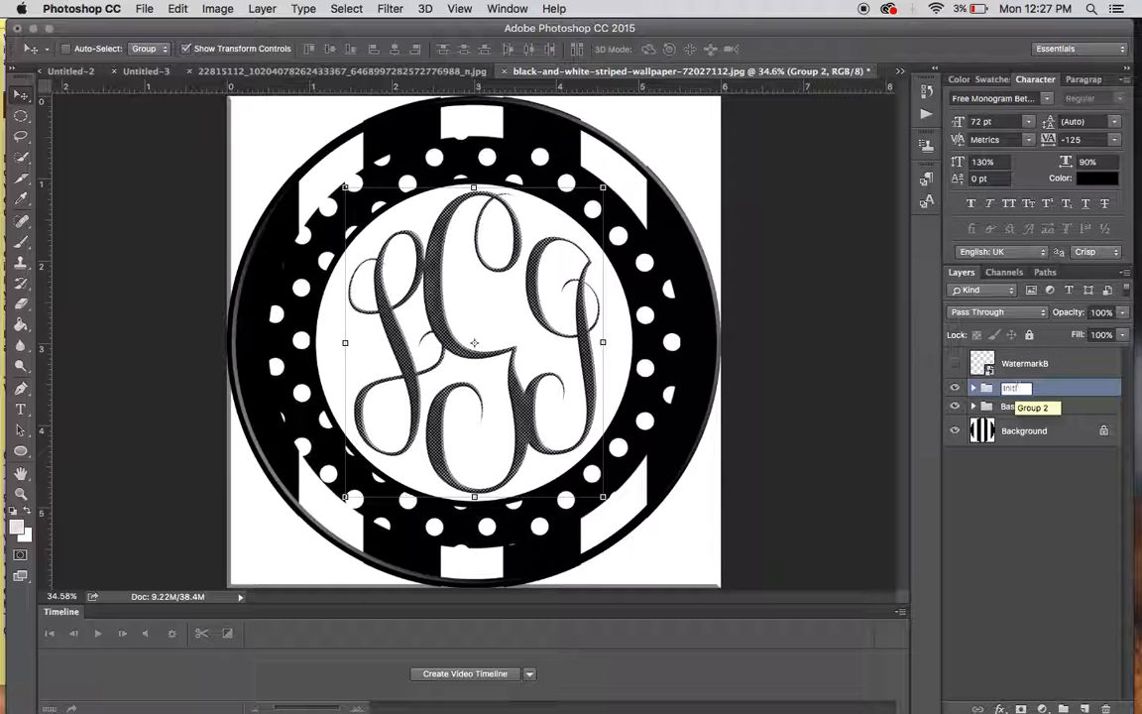
{"action": "type", "text": "ials"}
{"action": "key", "text": "Return"}
{"action": "left_click", "coordinate": [1036, 540]}
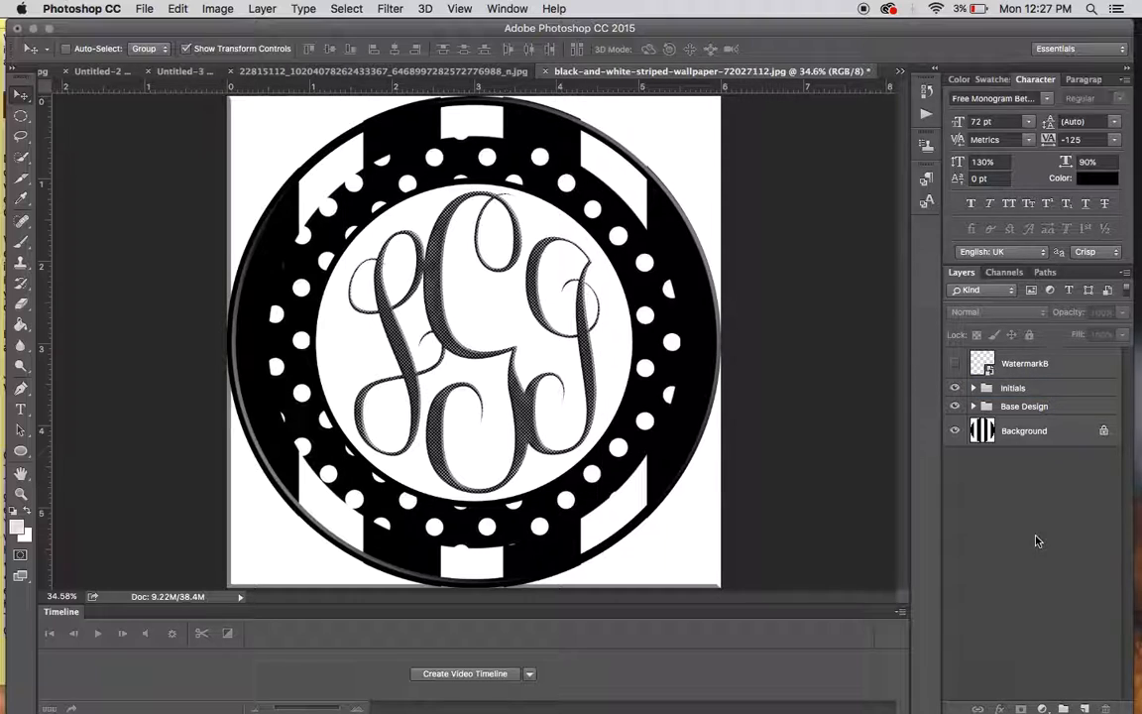
Hide the Initials and Base Design groups in turn to check what each contains, and show both again
{"action": "left_click", "coordinate": [955, 388]}
{"action": "left_click", "coordinate": [955, 387]}
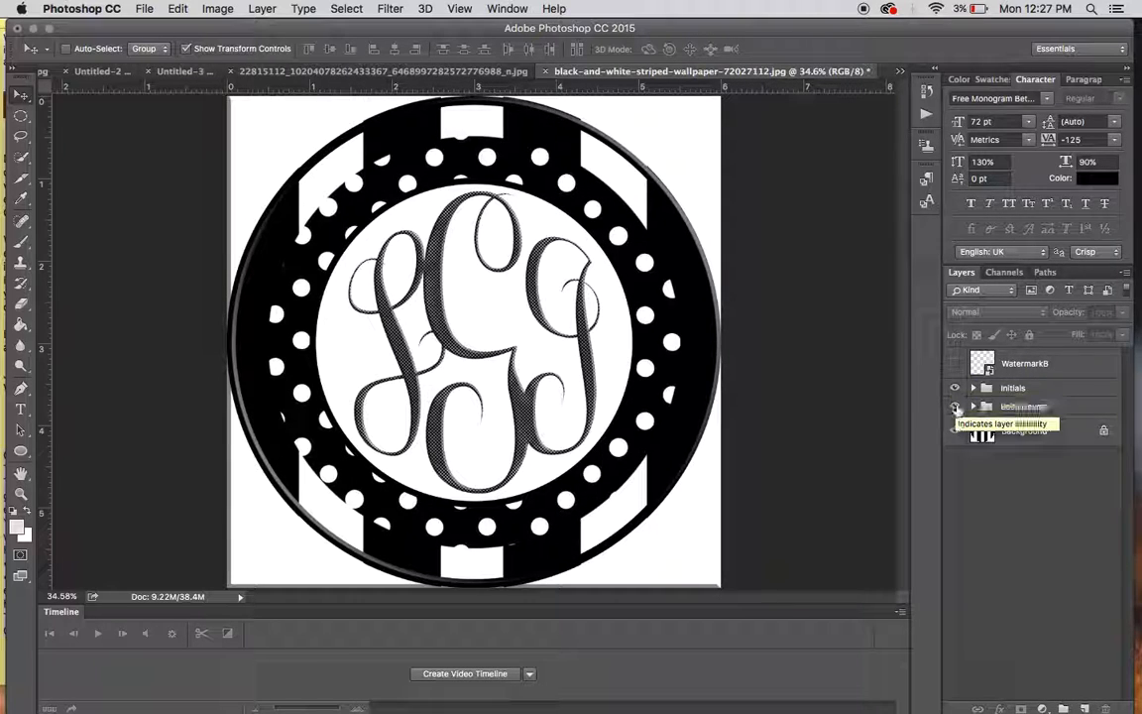
{"action": "left_click", "coordinate": [955, 407]}
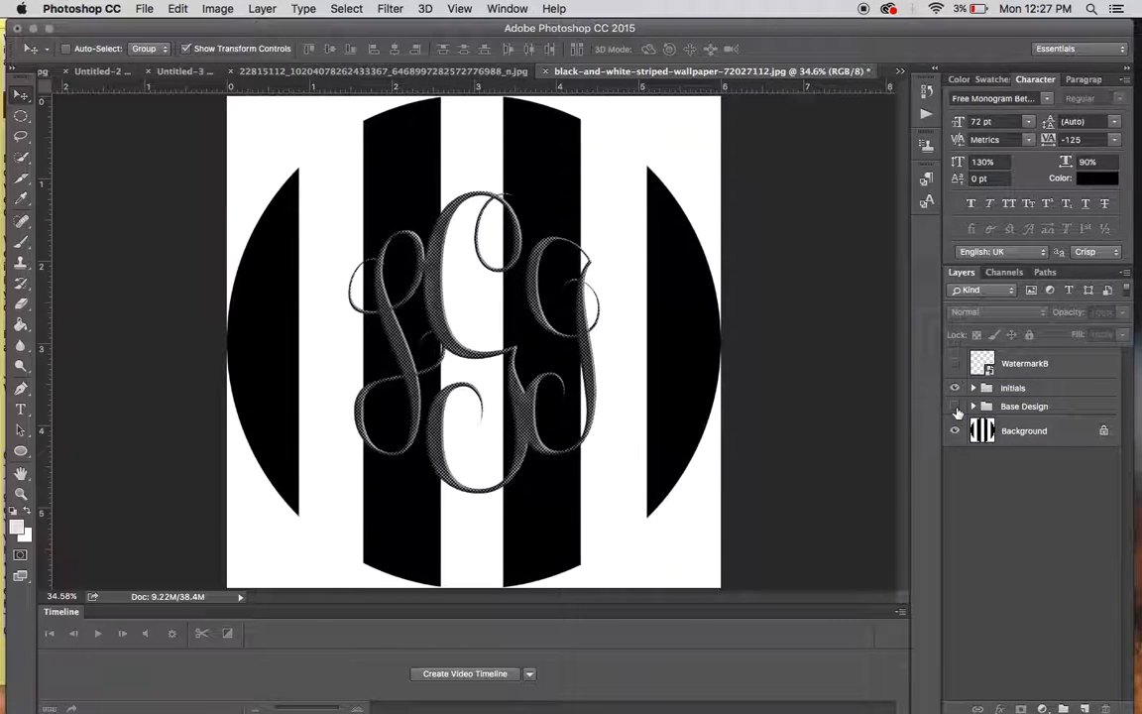
{"action": "left_click", "coordinate": [955, 388]}
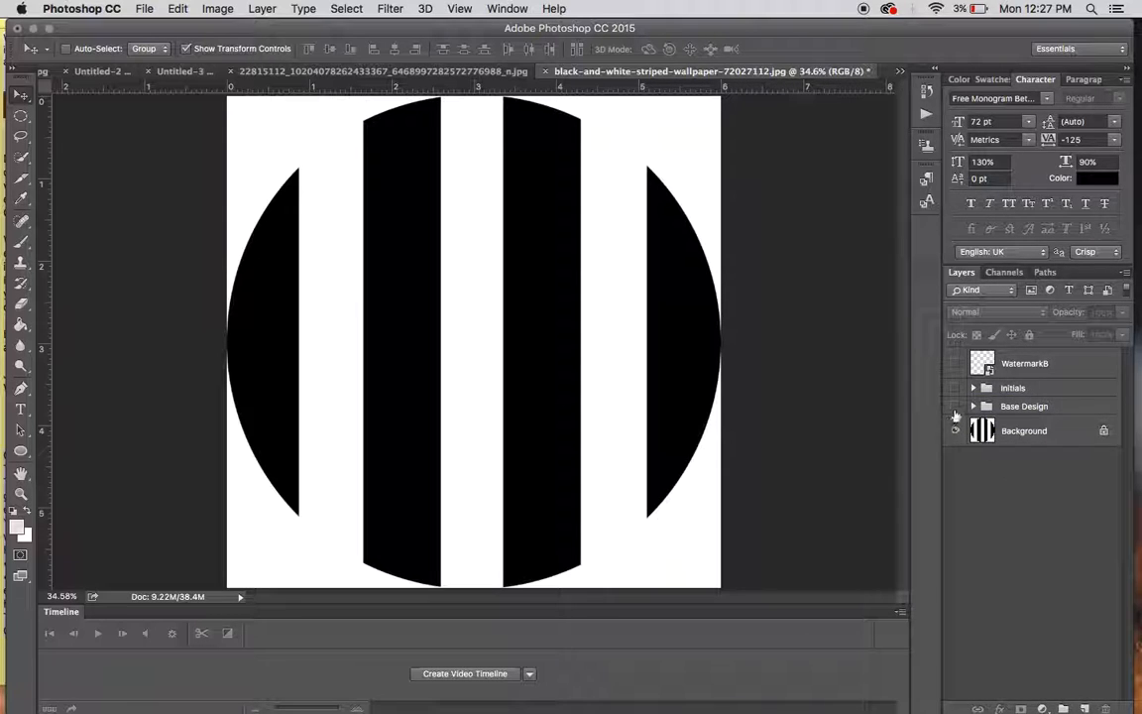
{"action": "left_click", "coordinate": [955, 407]}
{"action": "left_click", "coordinate": [954, 388]}
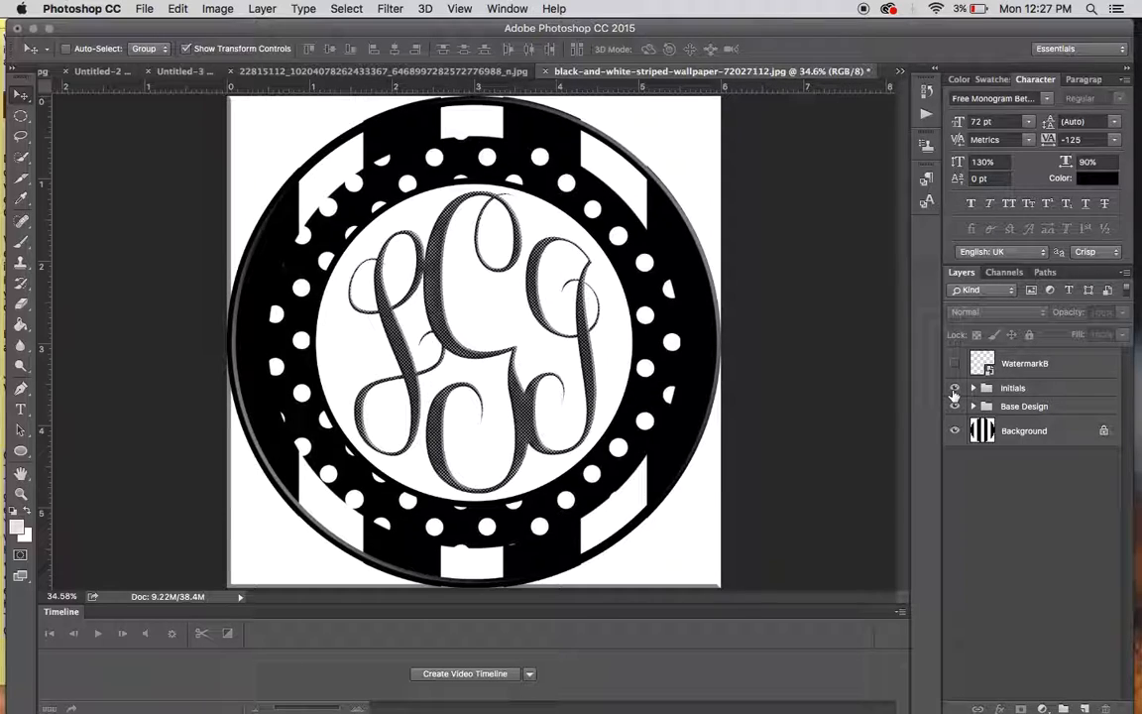
Show the WatermarkB layer over the finished monogram design
{"action": "left_click", "coordinate": [958, 367]}
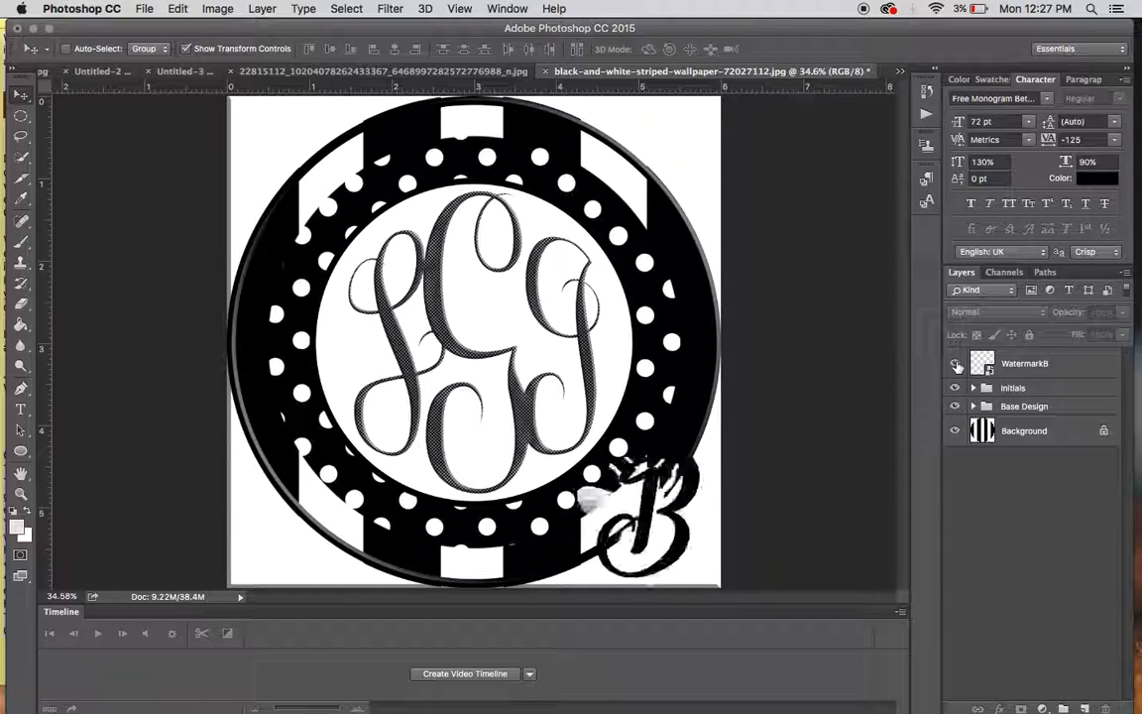